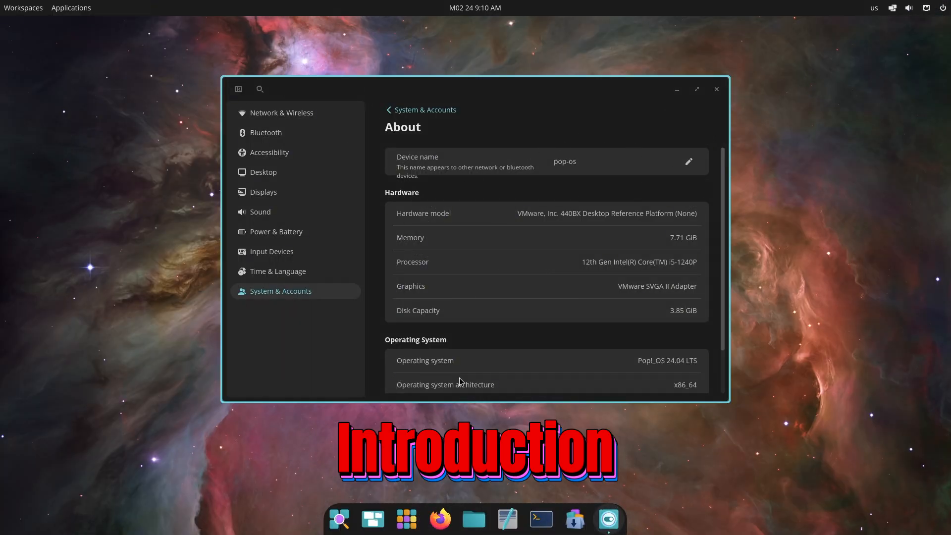
scroll(722, 320, "down", 2)
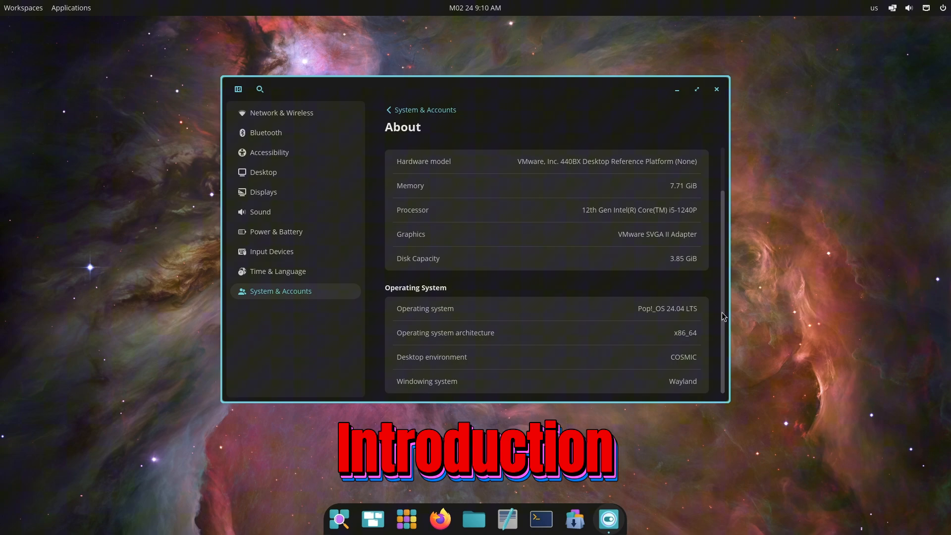
scroll(643, 278, "up", 2)
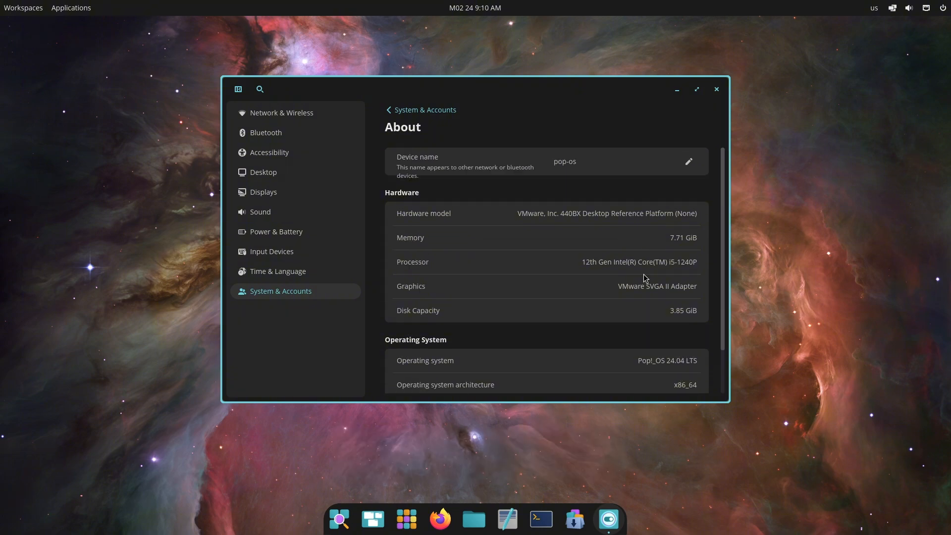
Step: Close Settings and briefly check the launcher, workspaces overview and desktop context menu
left_click(716, 89)
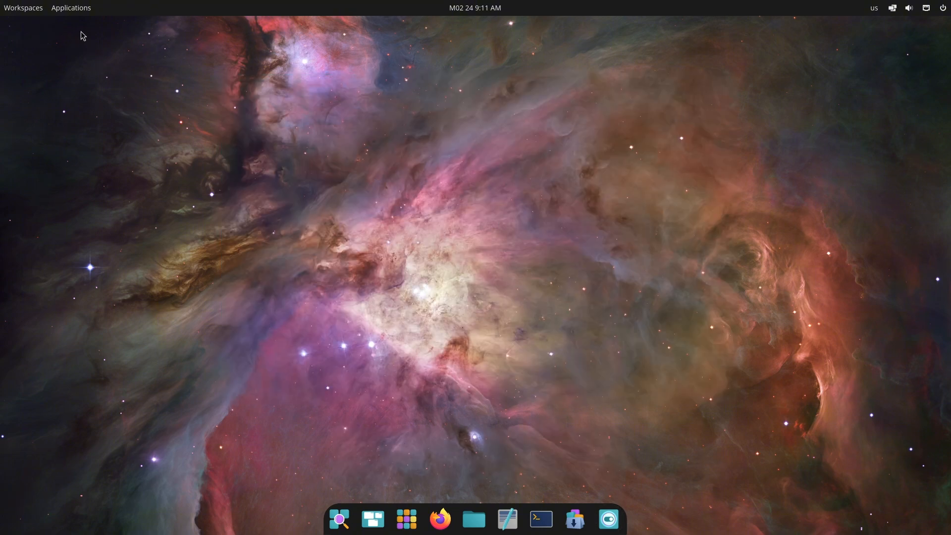
left_click(66, 9)
left_click(45, 80)
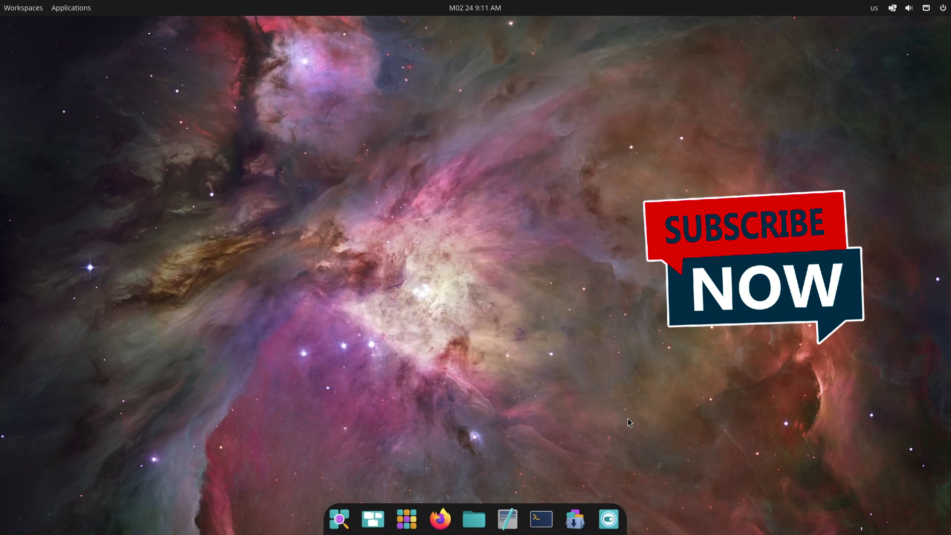
left_click(25, 9)
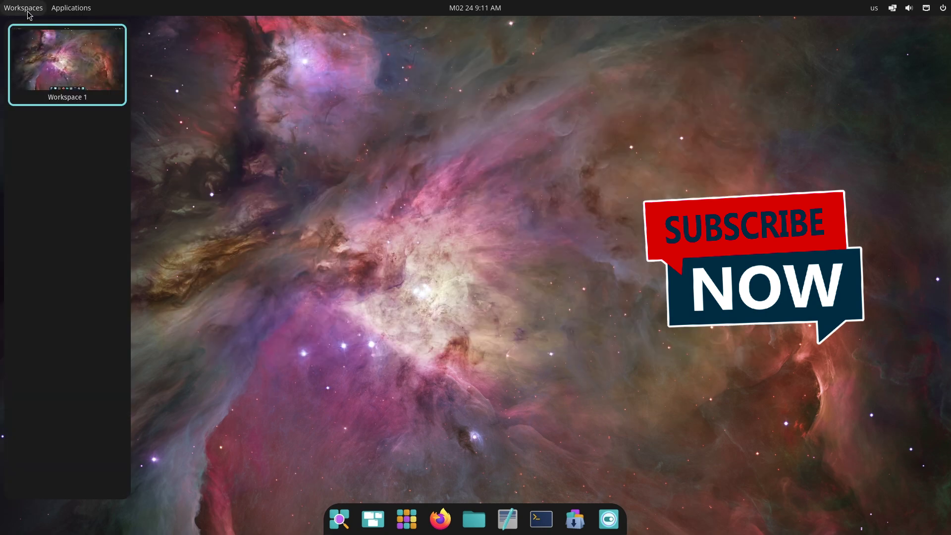
left_click(490, 327)
right_click(469, 174)
left_click(474, 448)
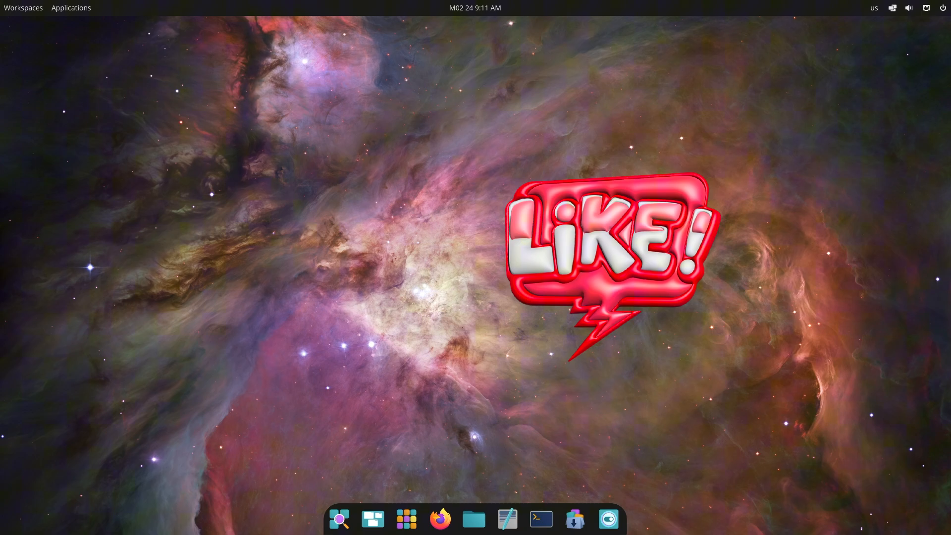
right_click(747, 220)
left_click(728, 457)
Step: Browse the Office, System and Utilities app groups, then maximize System Monitor
left_click(407, 518)
left_click(408, 335)
left_click(475, 339)
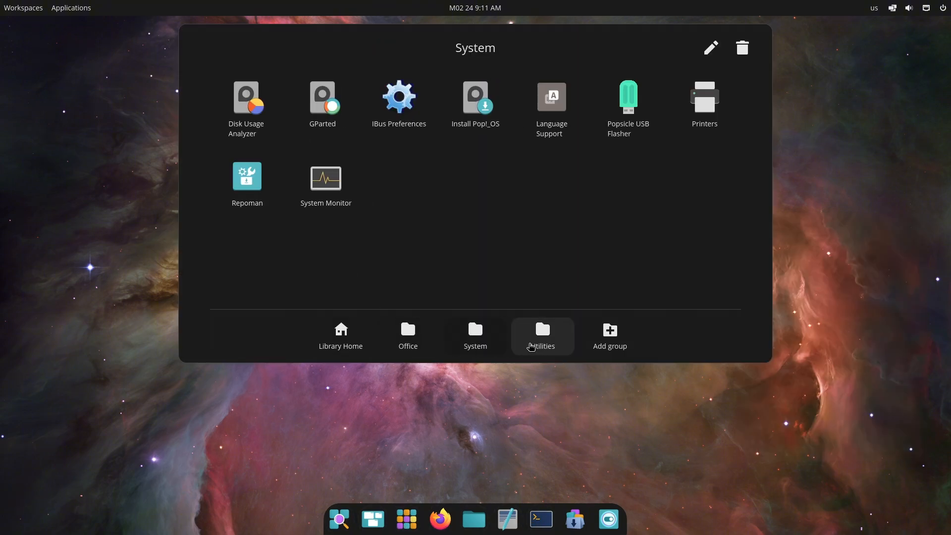
left_click(545, 341)
left_click(482, 347)
key("Escape")
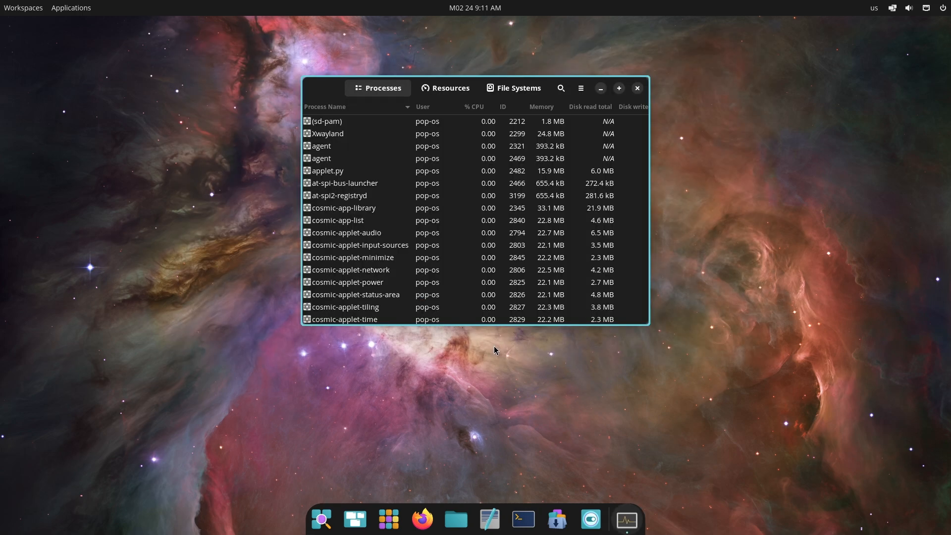
left_click(619, 88)
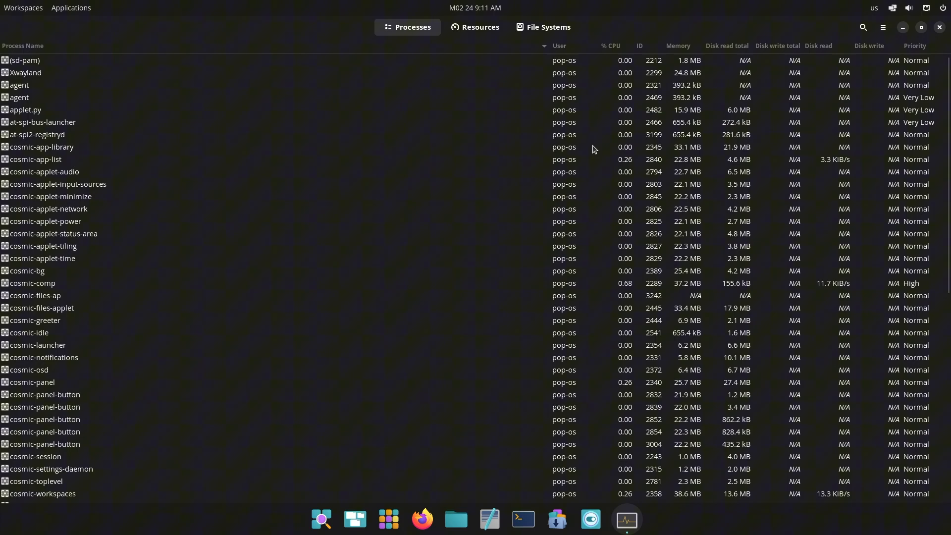
scroll(476, 297, "down", 5)
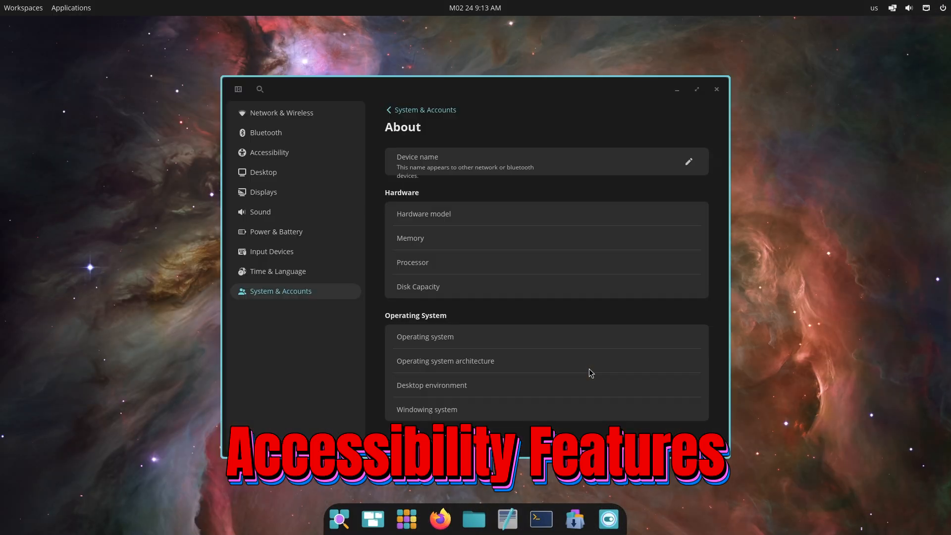
Step: Go to Accessibility > Magnifier with the Settings window maximized
left_click(292, 154)
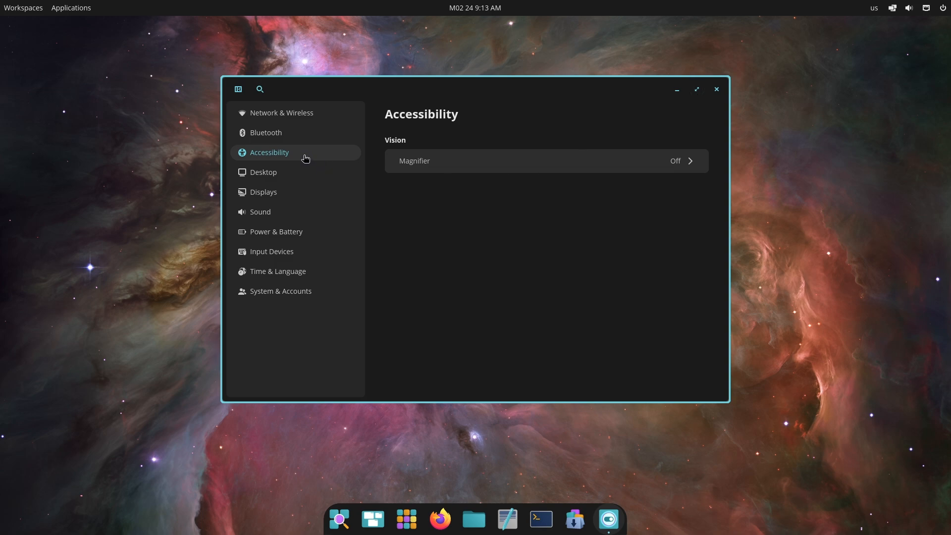
left_click(502, 167)
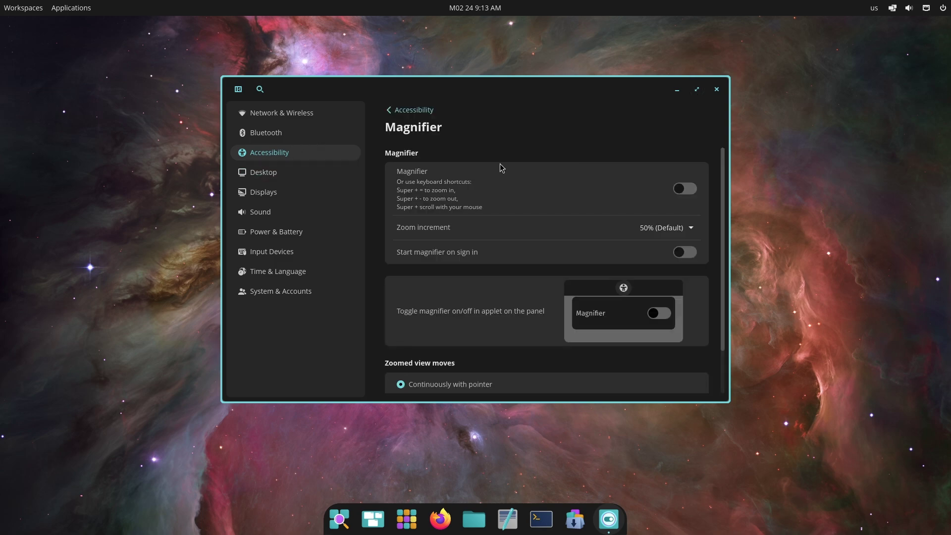
left_click(696, 90)
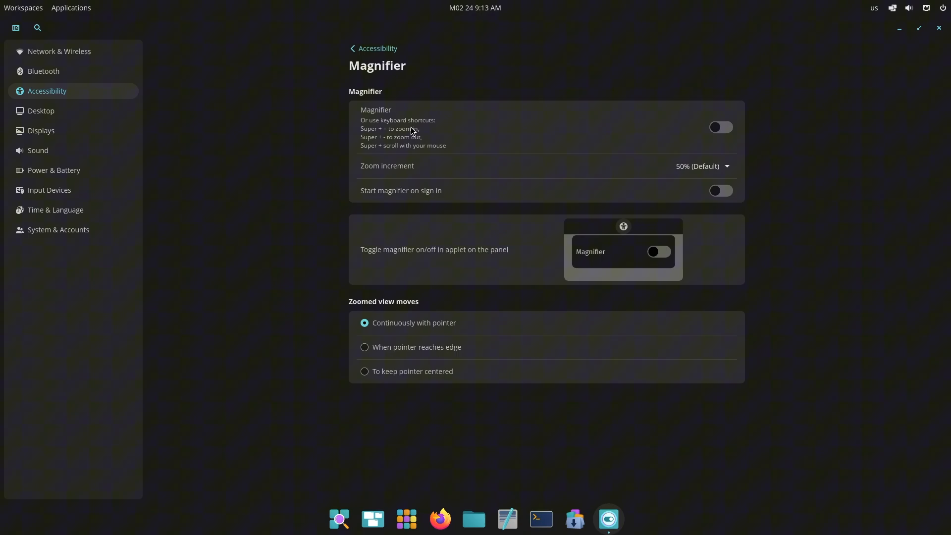
Step: Turn the magnifier on and look over the zoom increment and view movement options
left_click(720, 128)
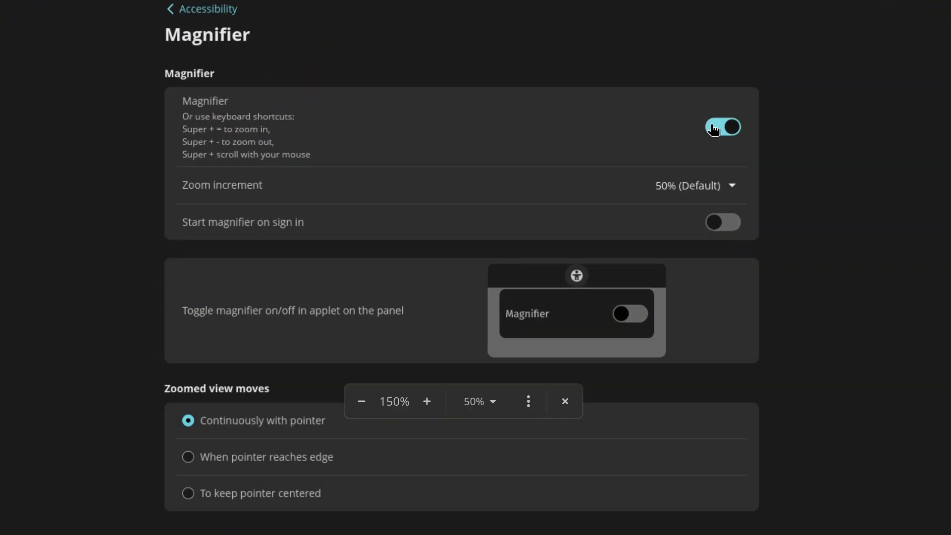
left_click(714, 128)
left_click(480, 406)
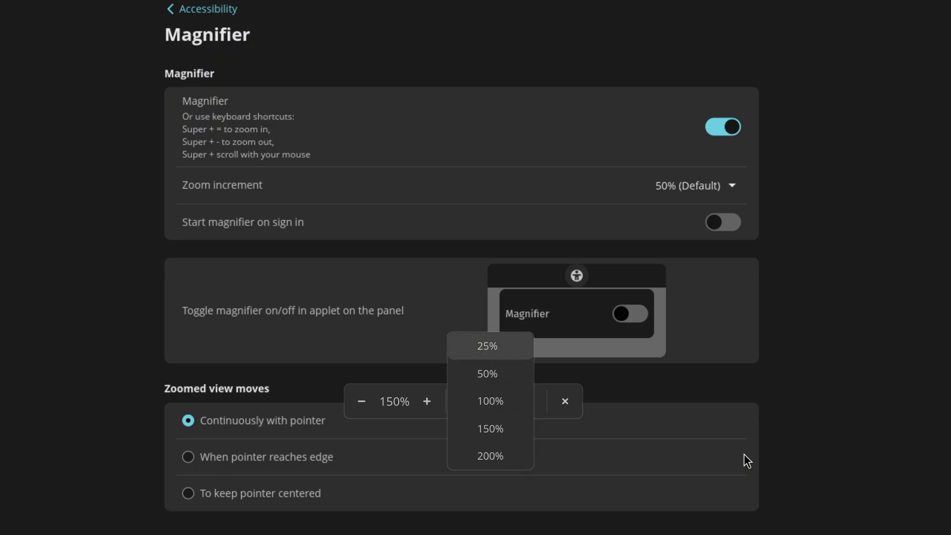
left_click(622, 438)
left_click(530, 403)
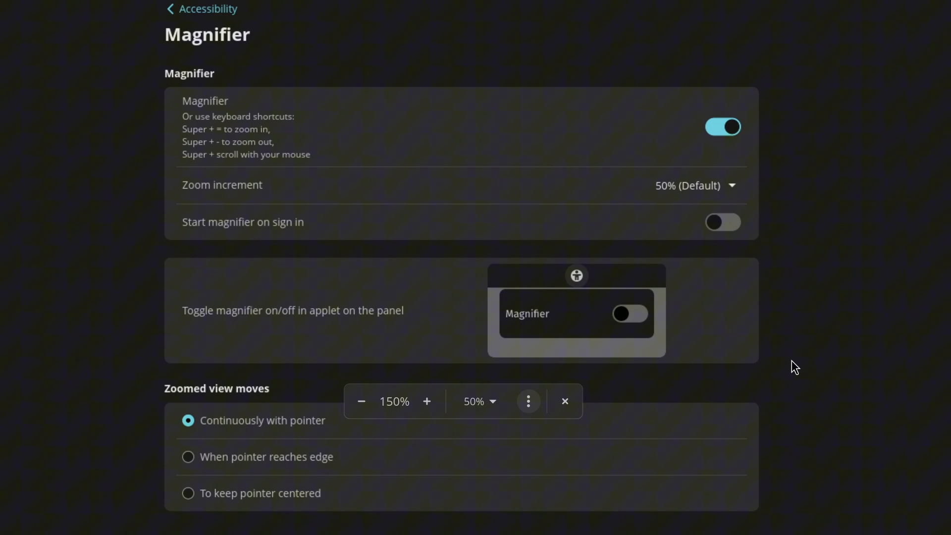
Step: Toggle the magnifier off and on at 150%, leaving zoom increment unchanged
left_click(724, 127)
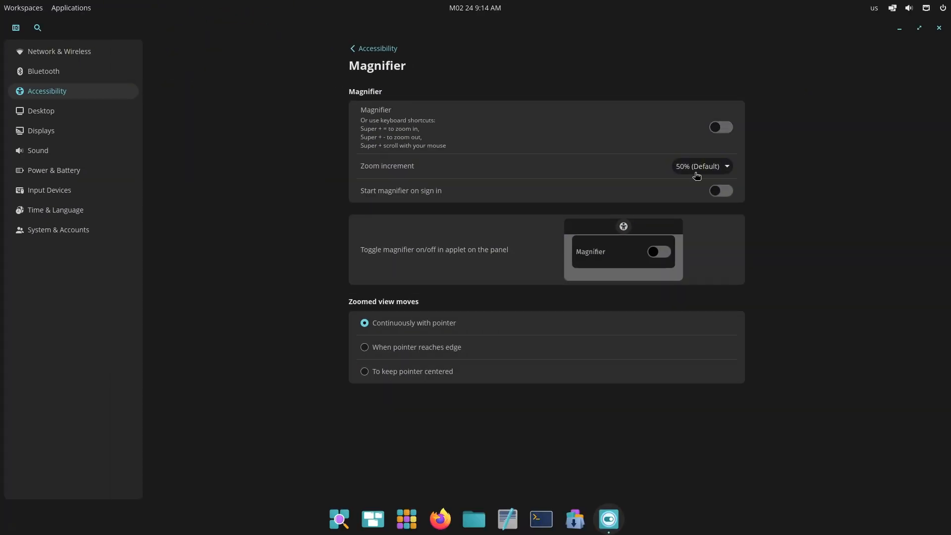
left_click(727, 166)
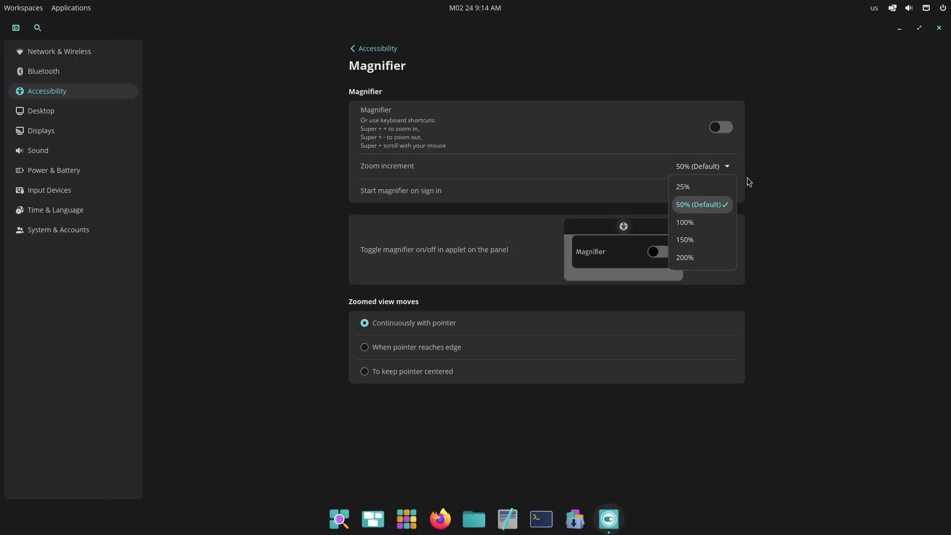
left_click(773, 239)
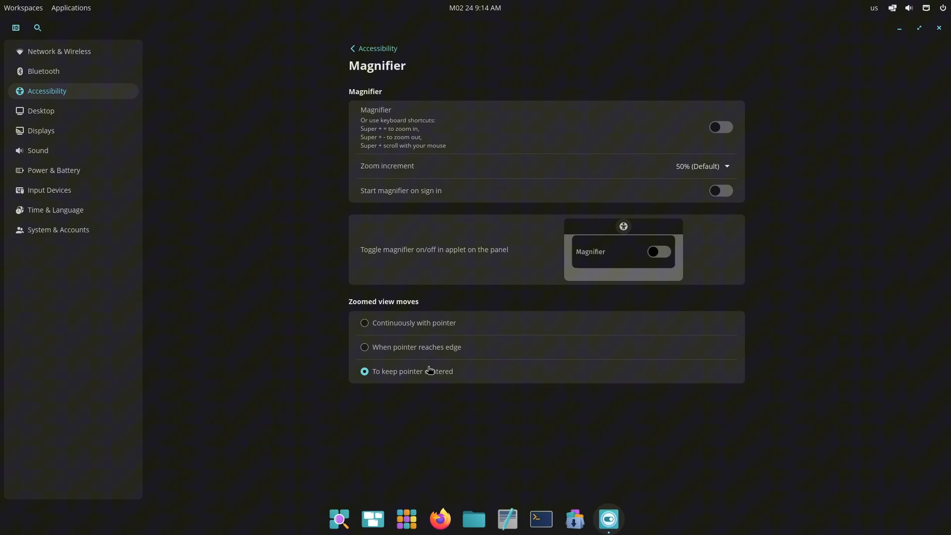
left_click(721, 127)
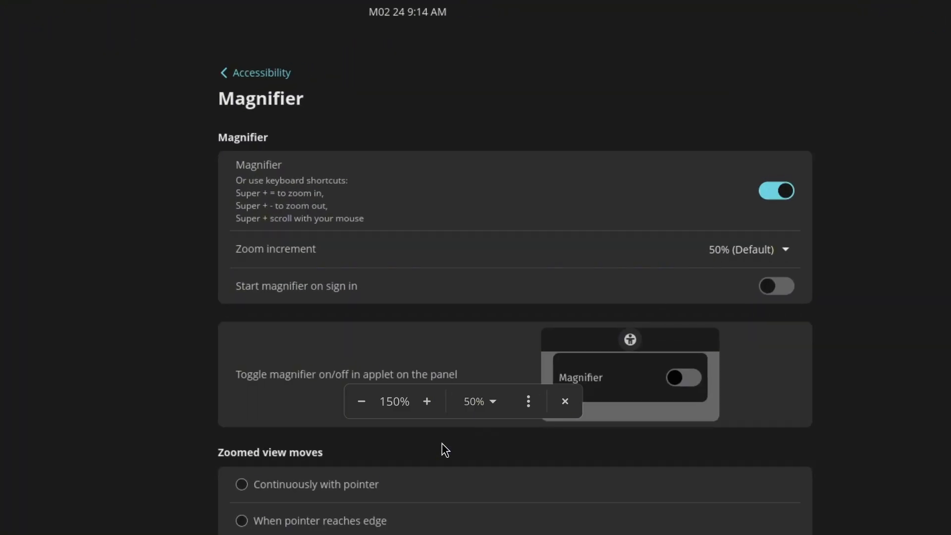
left_click(767, 194)
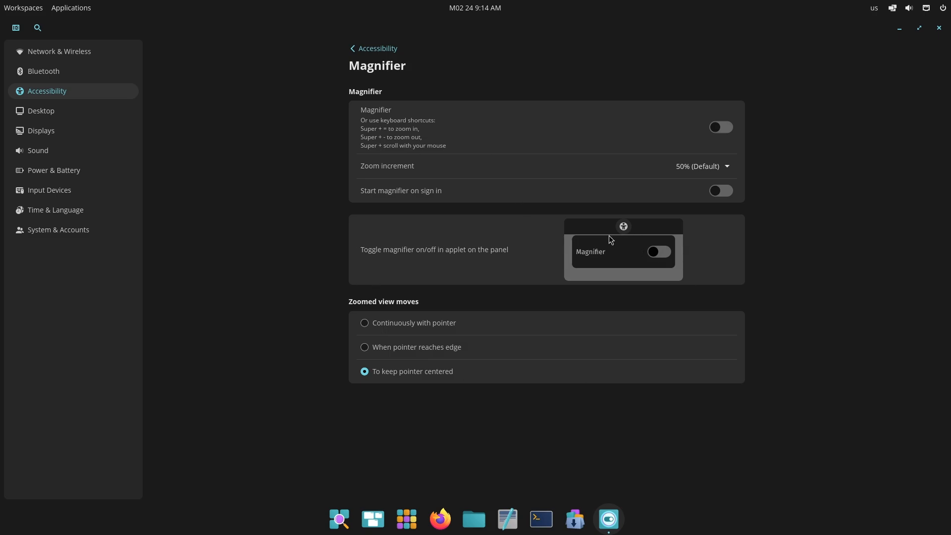
Step: Try 'Start magnifier on sign in' and leave it switched off
left_click(721, 192)
left_click(723, 166)
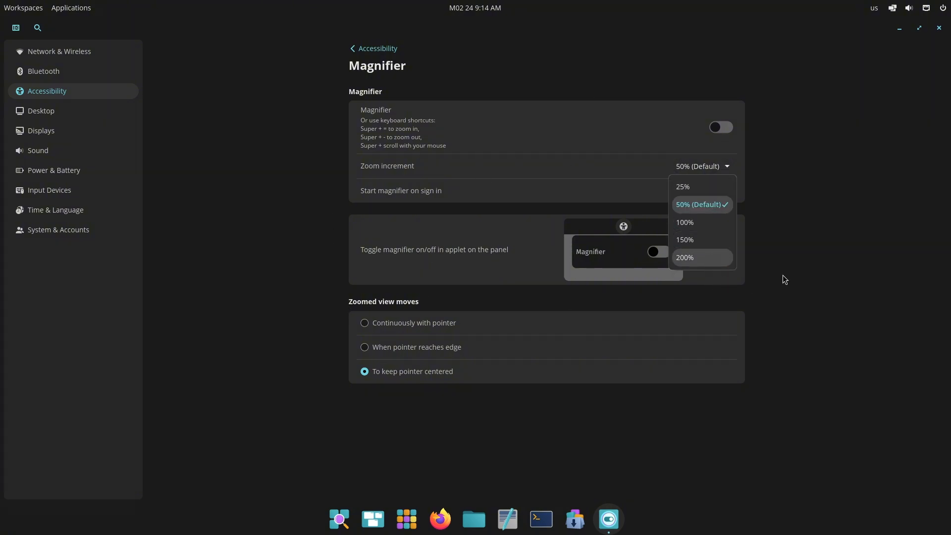
left_click(718, 274)
left_click(720, 192)
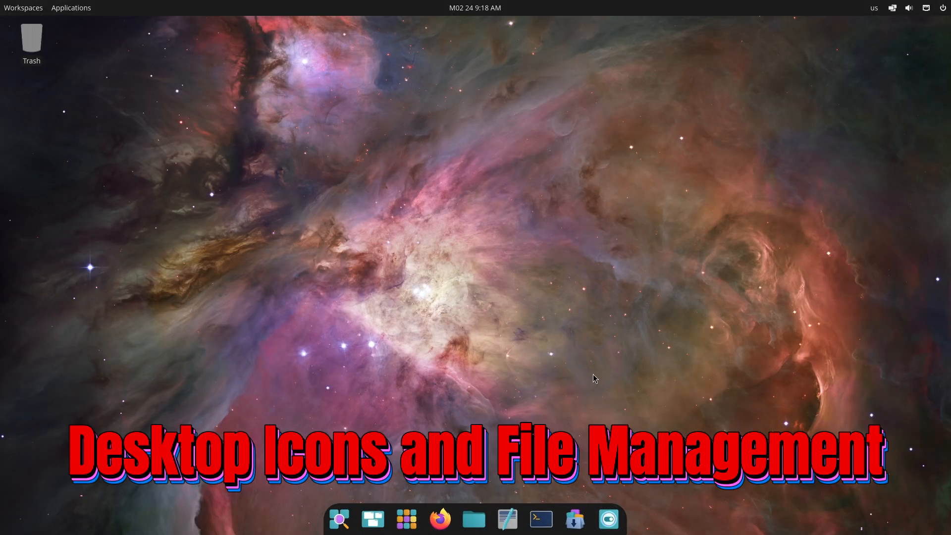
right_click(381, 178)
left_click(418, 407)
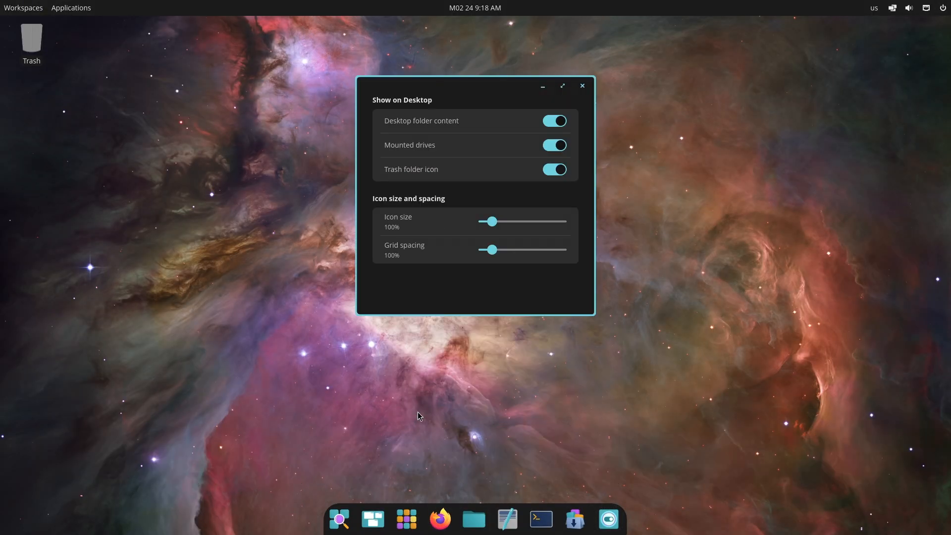
left_click(556, 121)
left_click(557, 145)
left_click(556, 170)
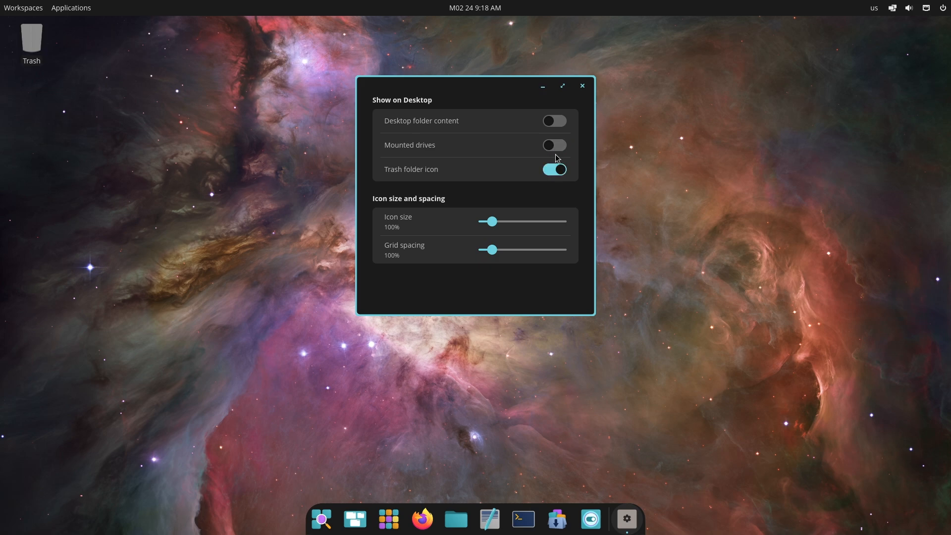
left_click(556, 144)
left_click(557, 122)
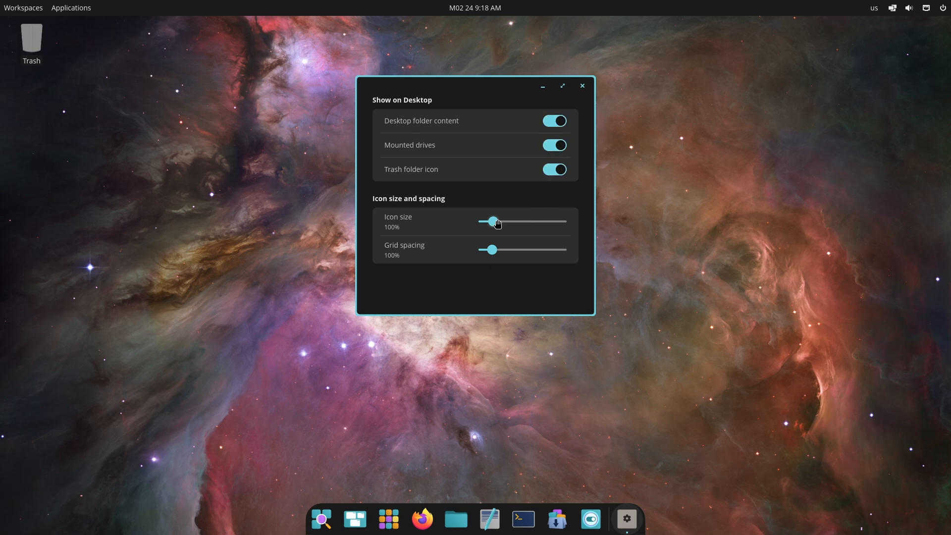
mouse_move(492, 224)
left_mouse_down()
mouse_move(521, 224)
mouse_move(490, 223)
left_mouse_up()
left_click(583, 85)
left_click(32, 40)
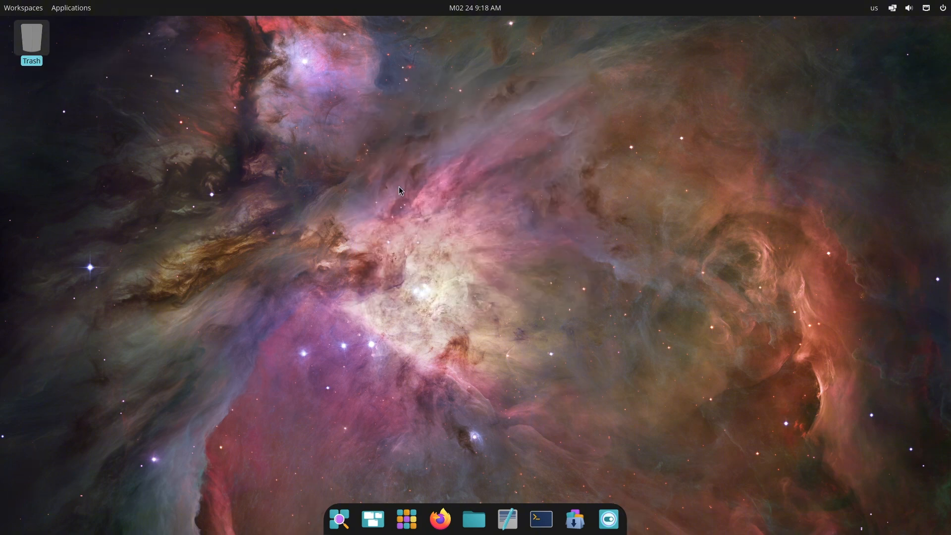
Step: Open the empty Trash, browse the menus and view About COSMIC Files
key("Return")
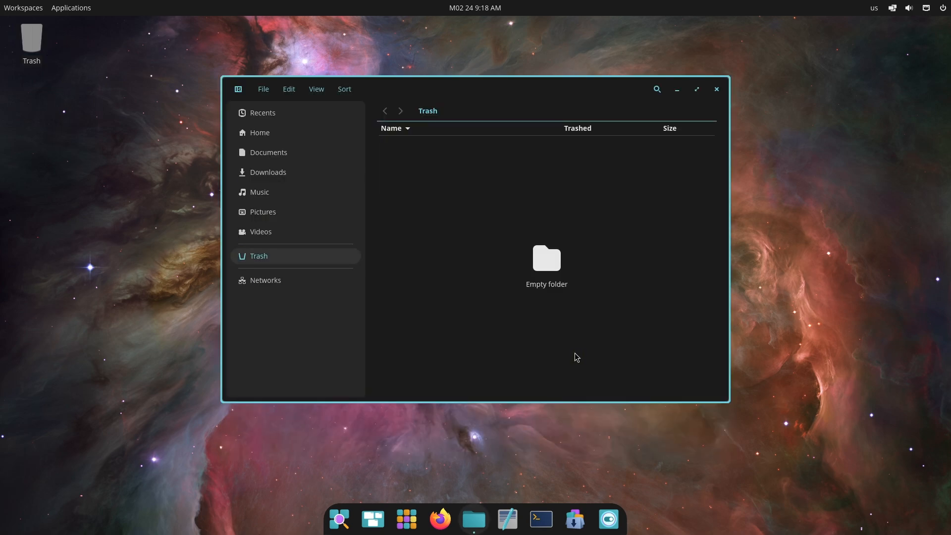
left_click(295, 92)
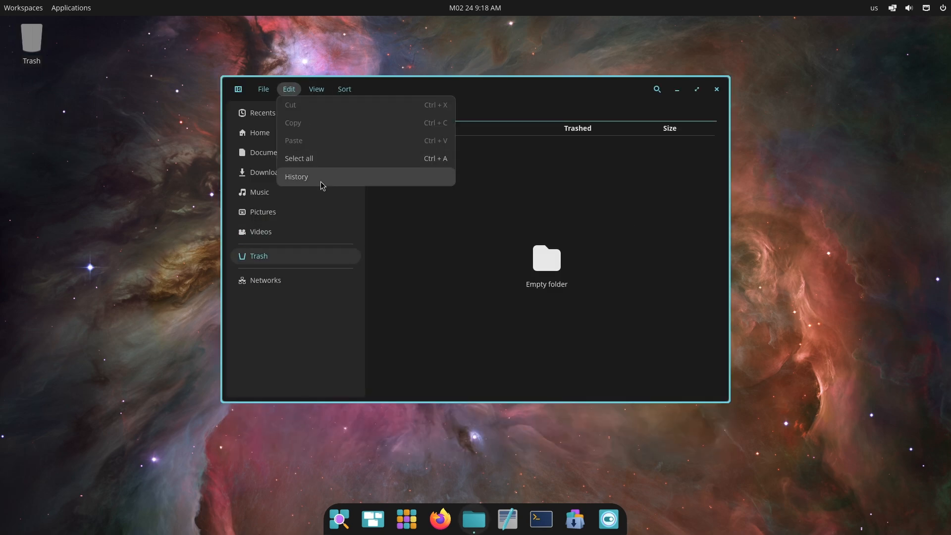
left_click(390, 87)
left_click(262, 91)
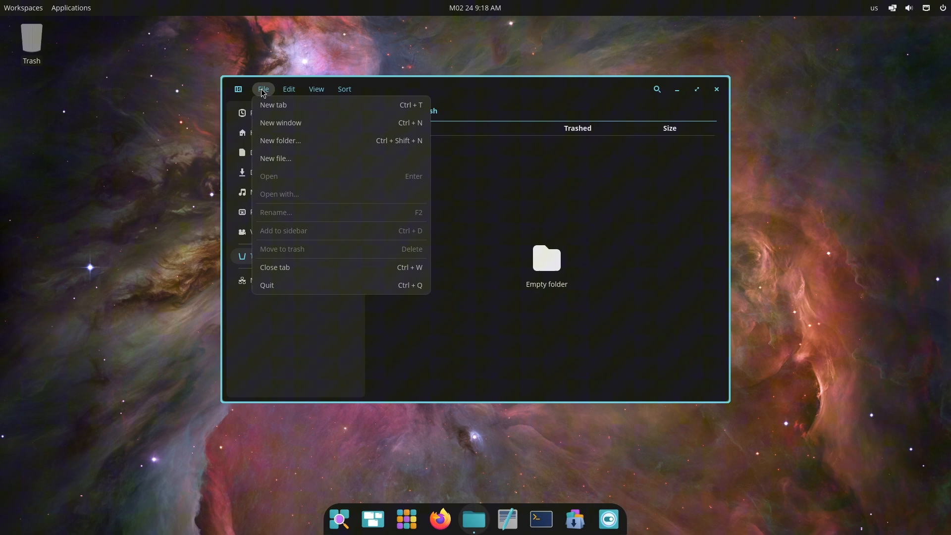
left_click(344, 286)
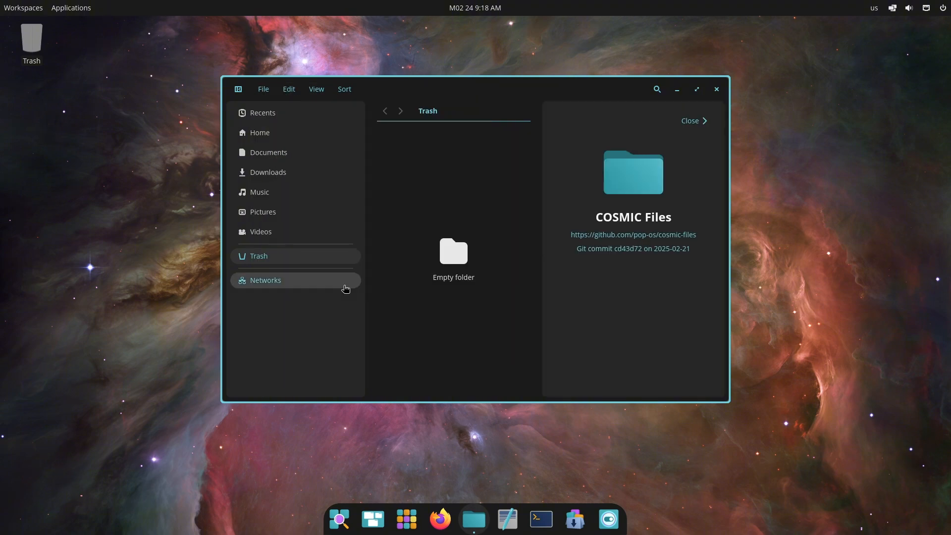
left_click(695, 121)
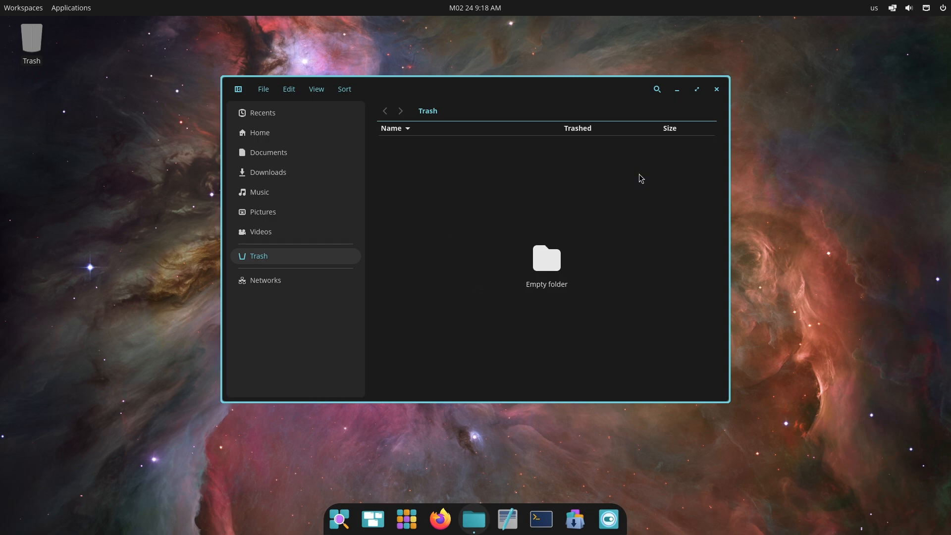
Step: Browse to Home and then the empty Downloads folder from the sidebar
left_click(301, 132)
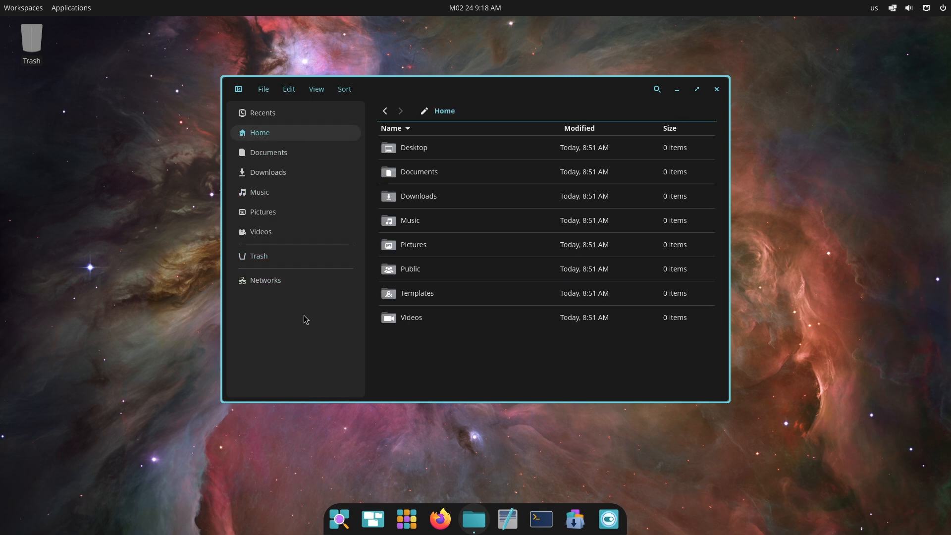
left_click(291, 152)
left_click(290, 172)
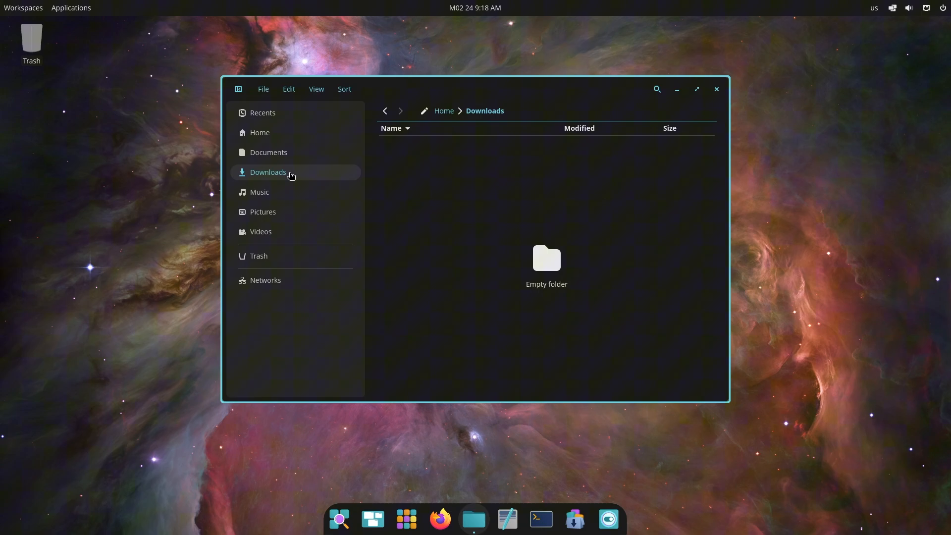
Step: Maximize display settings and confirm scale 100% and 1920x1080 resolution
right_click(446, 231)
left_click(490, 391)
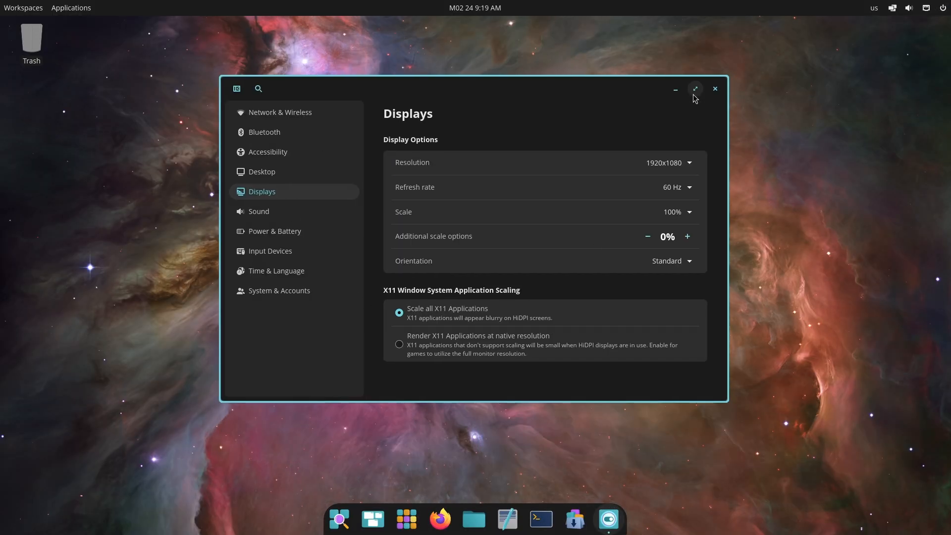
left_click(694, 90)
left_click(727, 151)
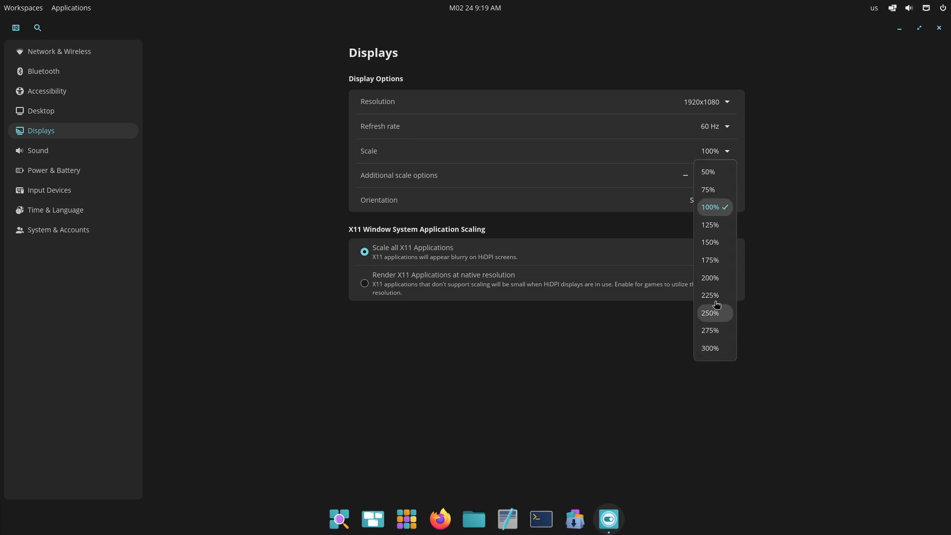
left_click(676, 181)
left_click(706, 102)
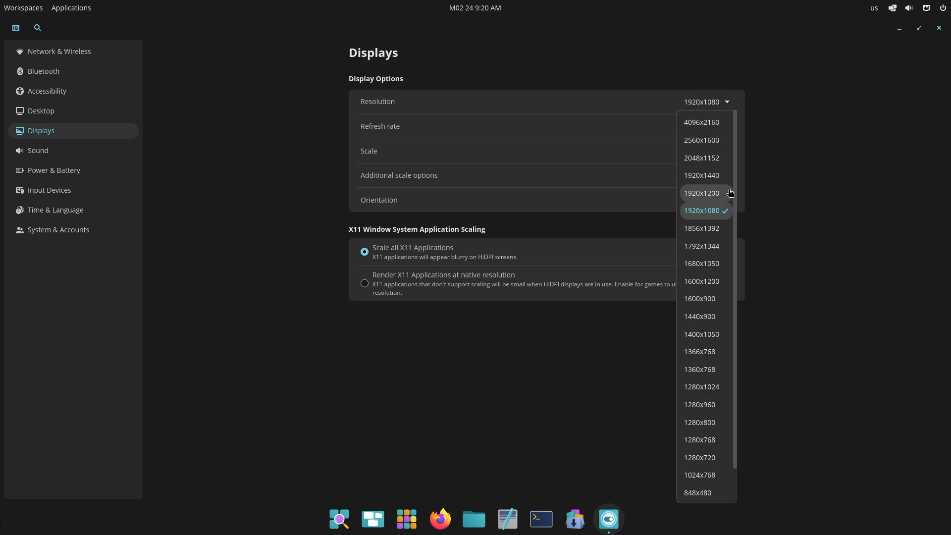
scroll(706, 223, "down", 1)
left_click(828, 255)
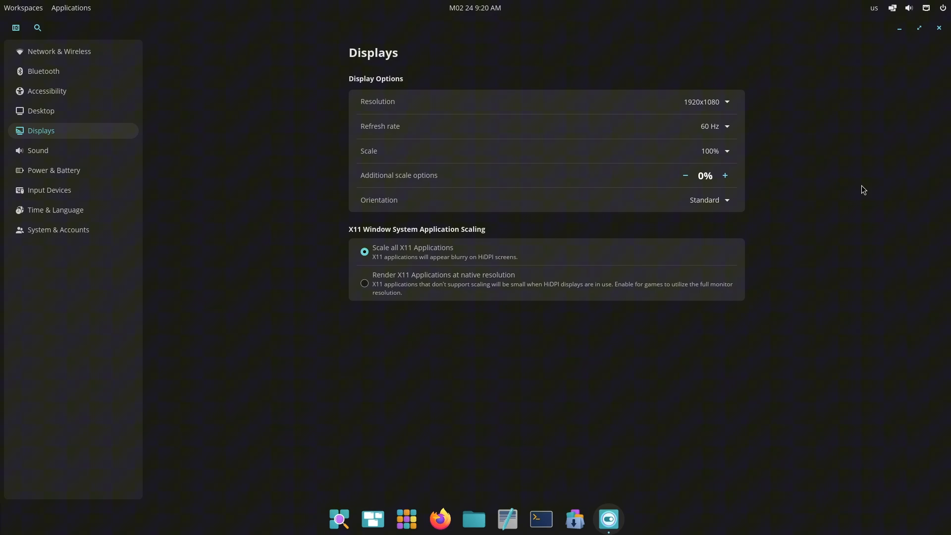
Step: Try additional scaling +5% and back to 0%, keep Standard orientation, toggle X11 native resolution
left_click(727, 153)
left_click(836, 209)
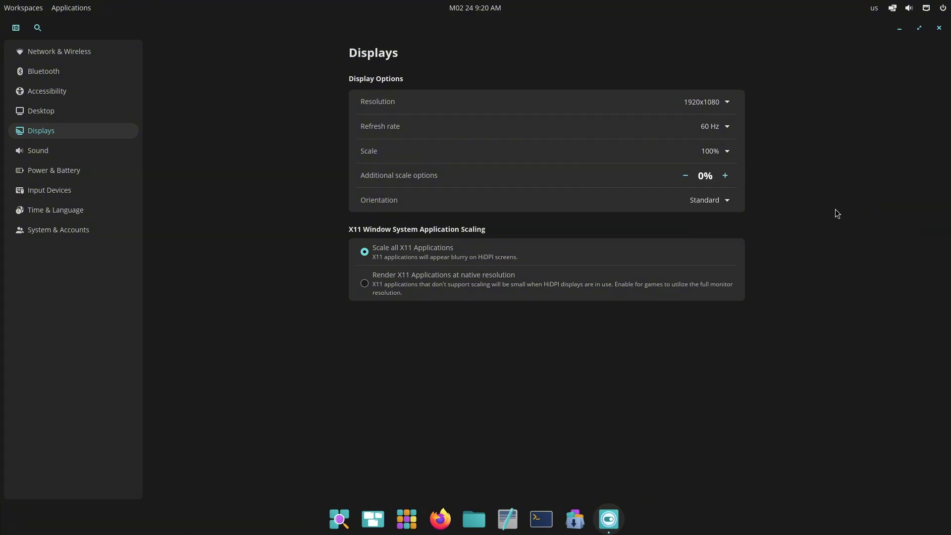
left_click(731, 181)
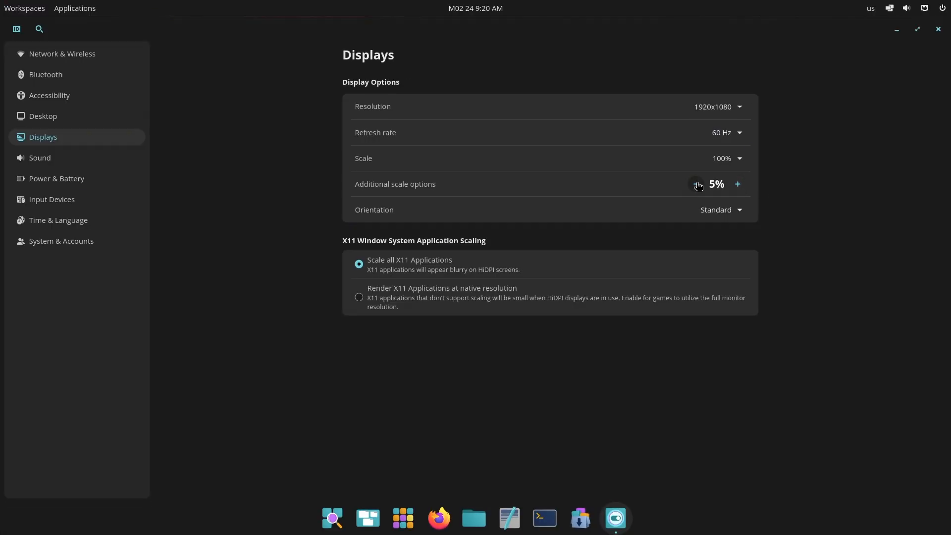
left_click(697, 185)
left_click(721, 200)
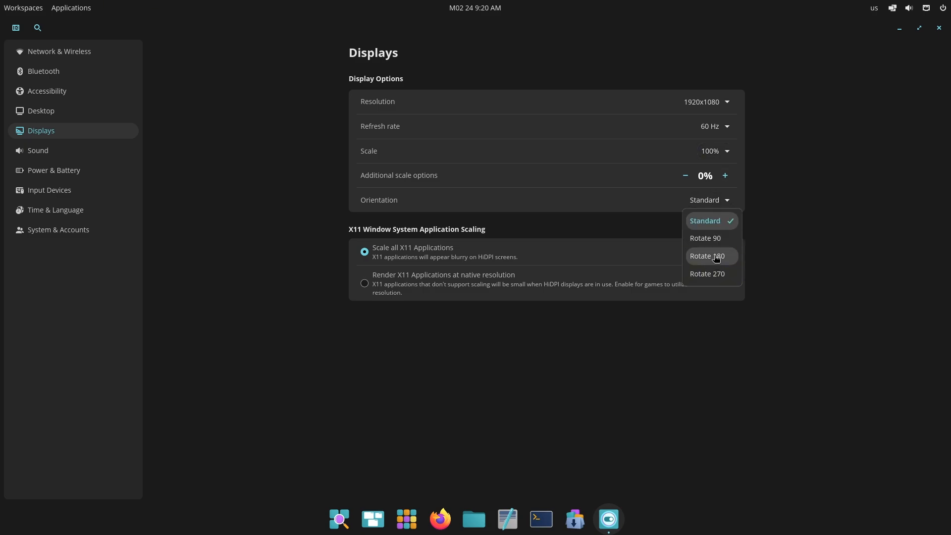
left_click(779, 237)
left_click(369, 284)
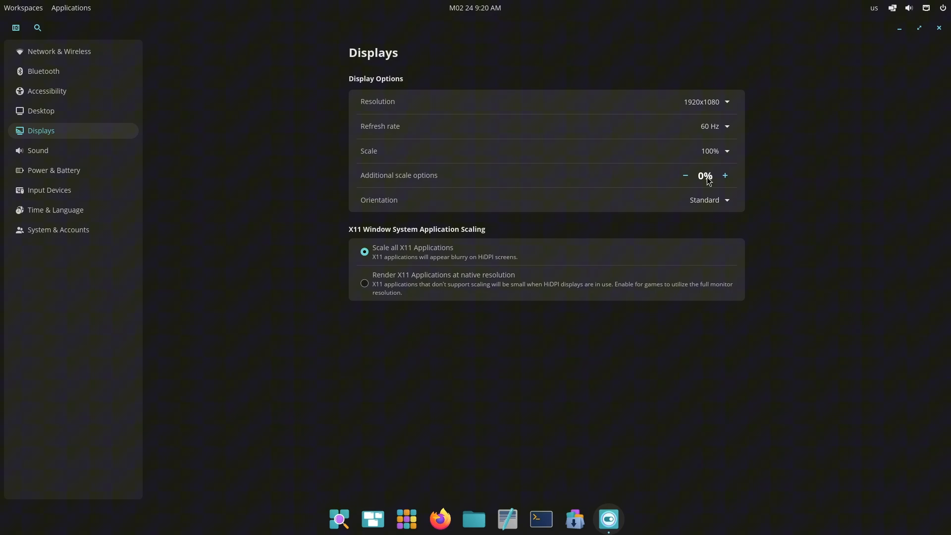
left_click(722, 201)
Step: Set scale to 125% with +5% additional, then return it to 100%
left_click(726, 151)
left_click(713, 227)
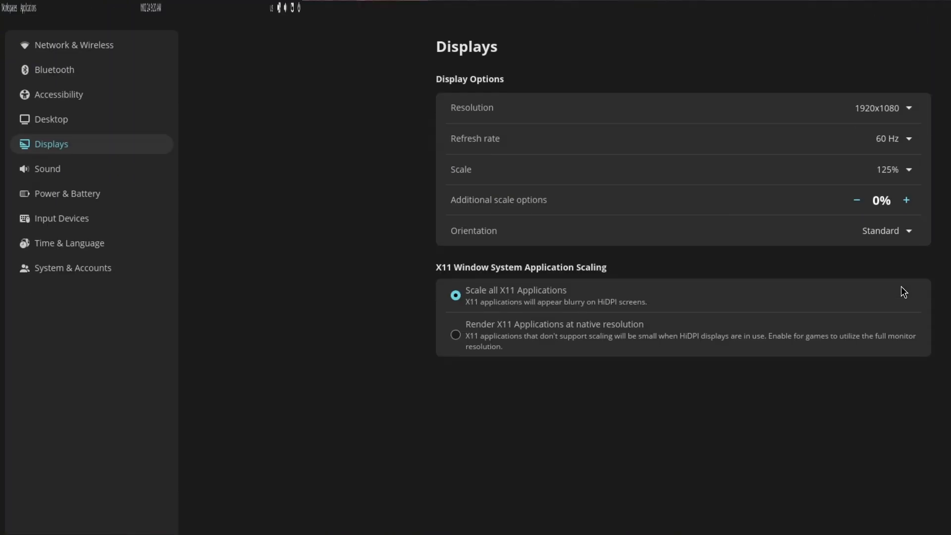
left_click(788, 219)
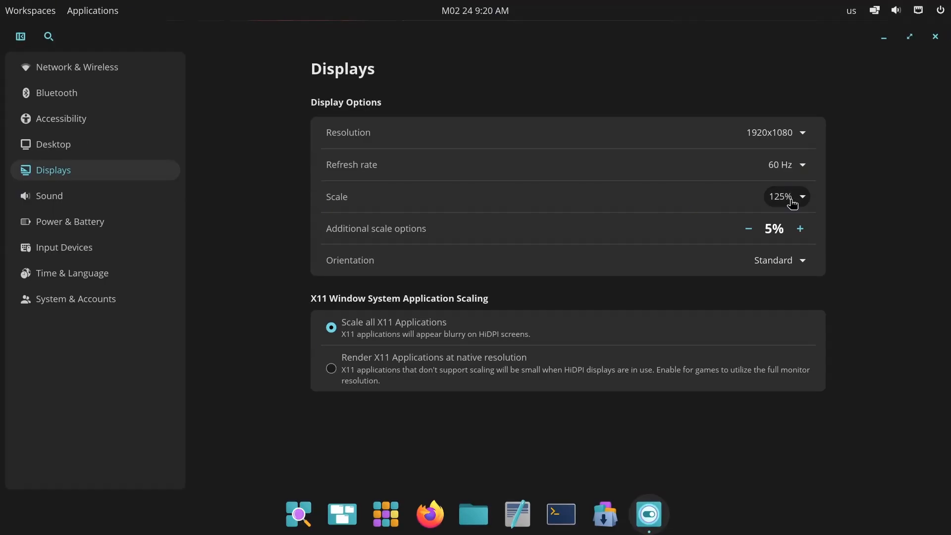
left_click(792, 202)
left_click(792, 267)
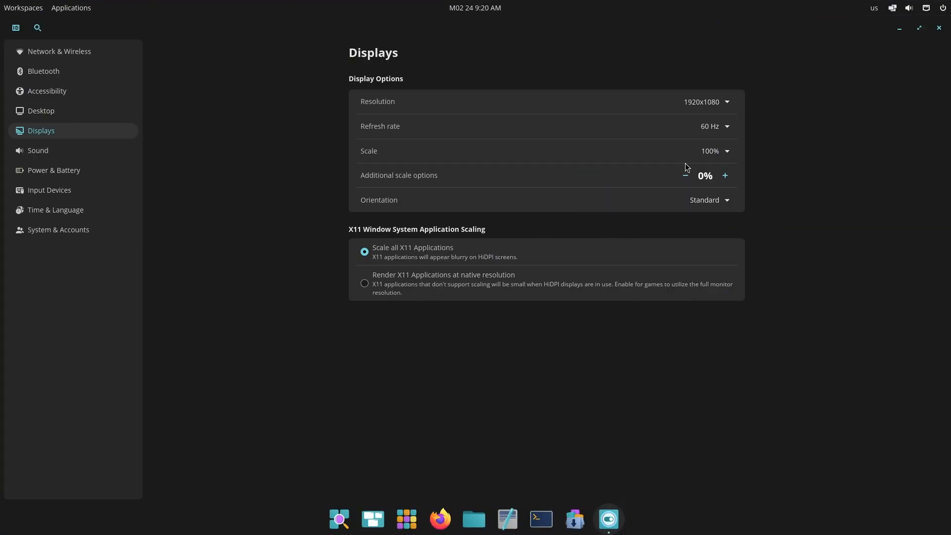
Step: Browse the orientation, scale, refresh rate and resolution lists
left_click(727, 201)
left_click(727, 151)
left_click(728, 127)
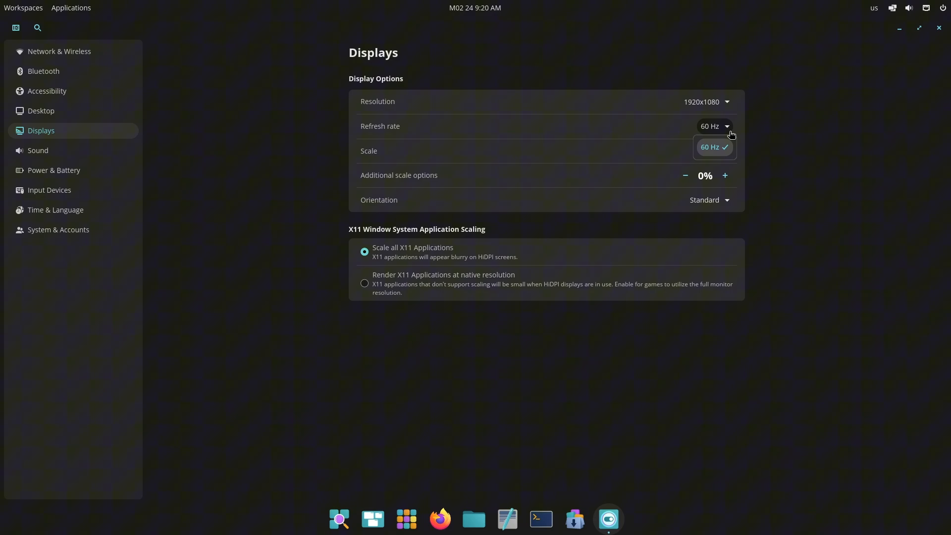
left_click(718, 106)
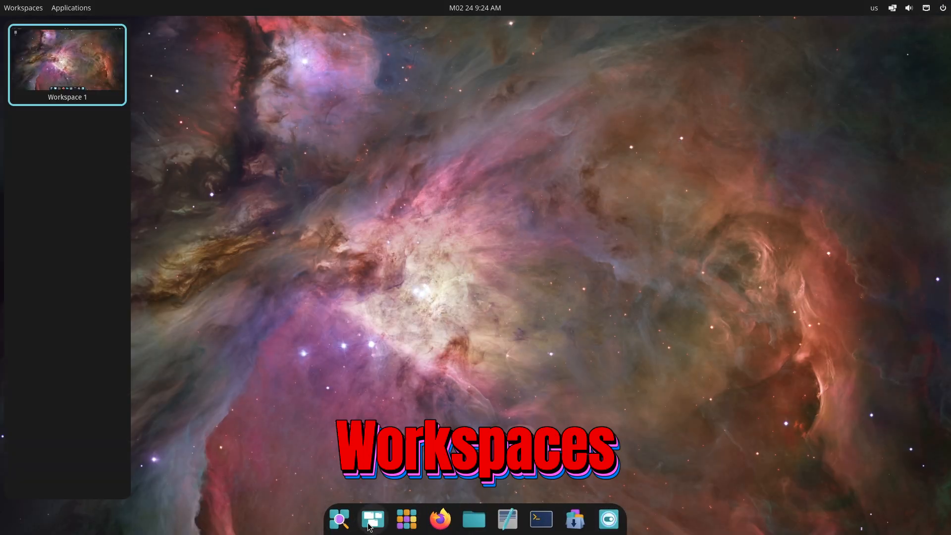
Step: Switch to Workspace 1 from the workspaces overview
left_click(75, 67)
left_click(23, 8)
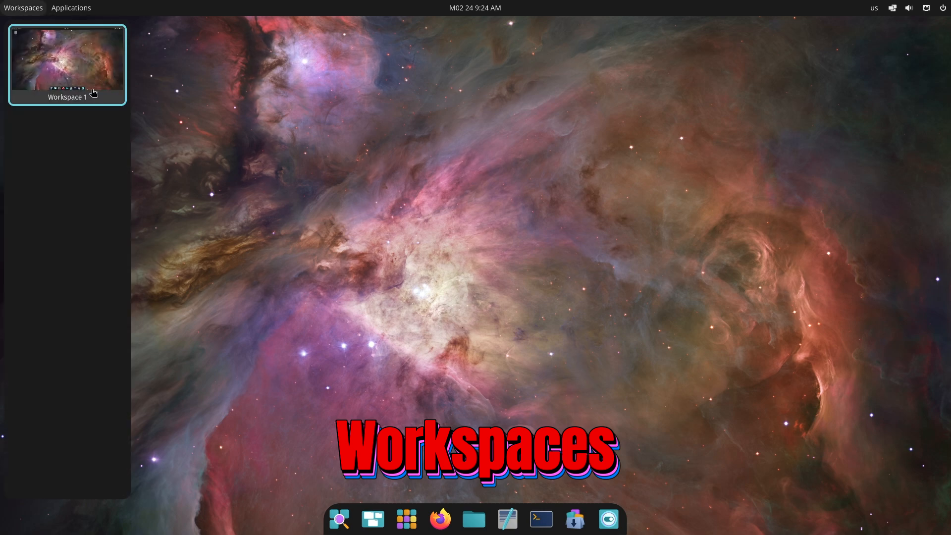
left_click(93, 92)
key("super")
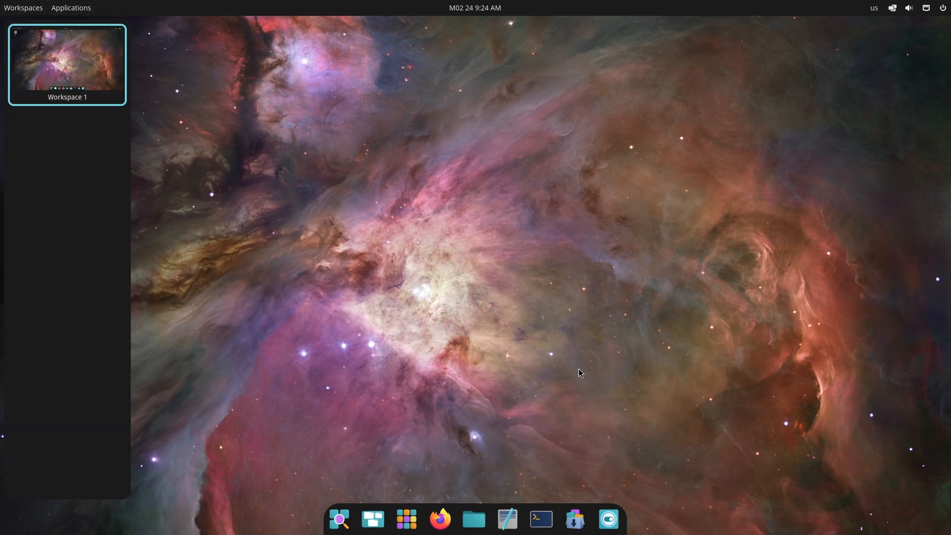
key("super")
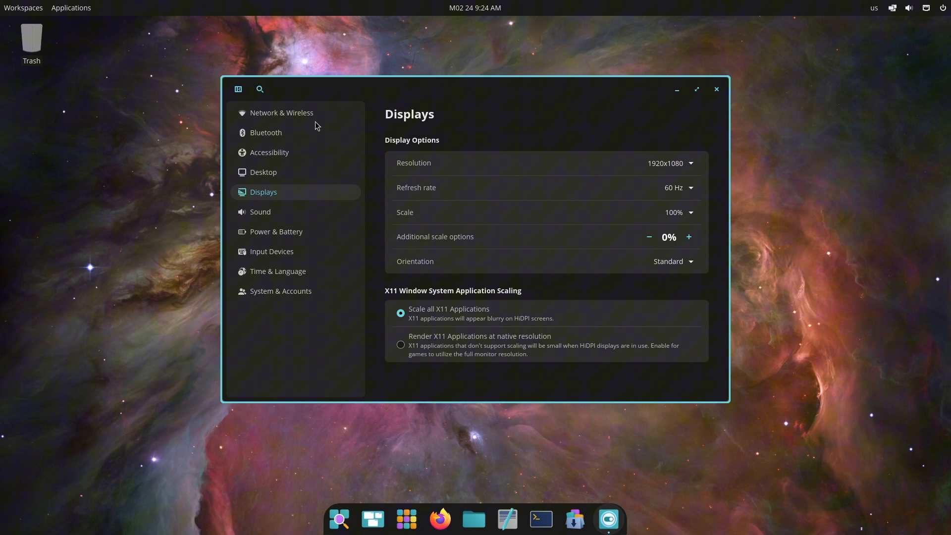
Step: In Desktop > Workspaces, choose per-display workspaces laid out horizontally
left_click(306, 116)
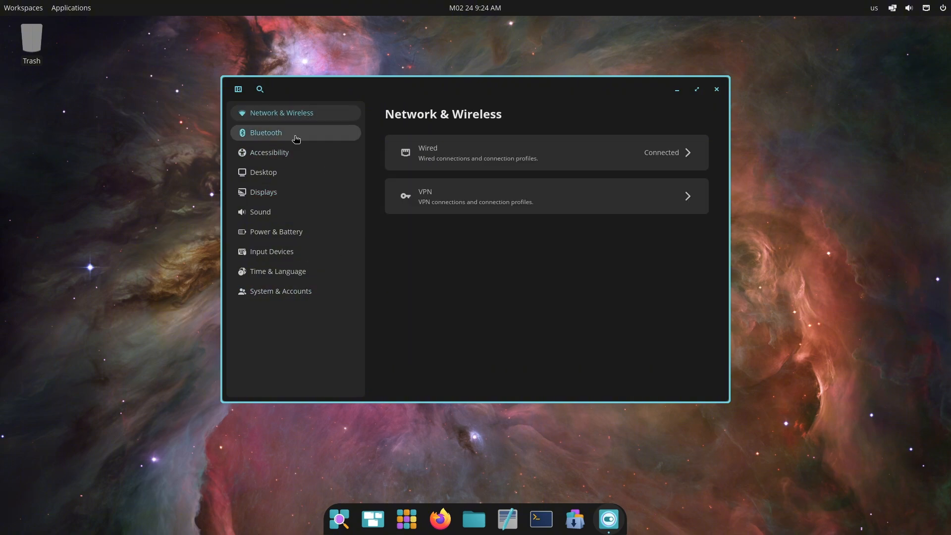
left_click(295, 136)
left_click(288, 172)
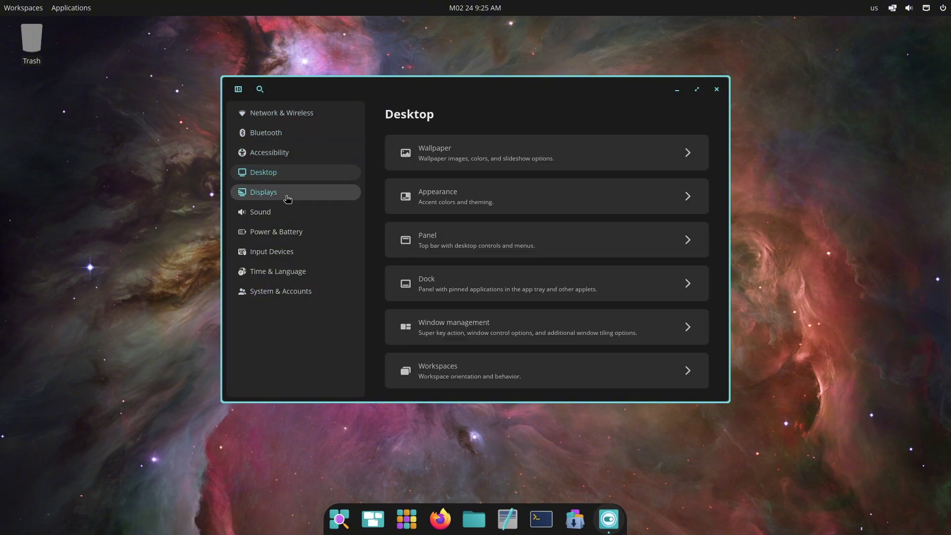
left_click(443, 384)
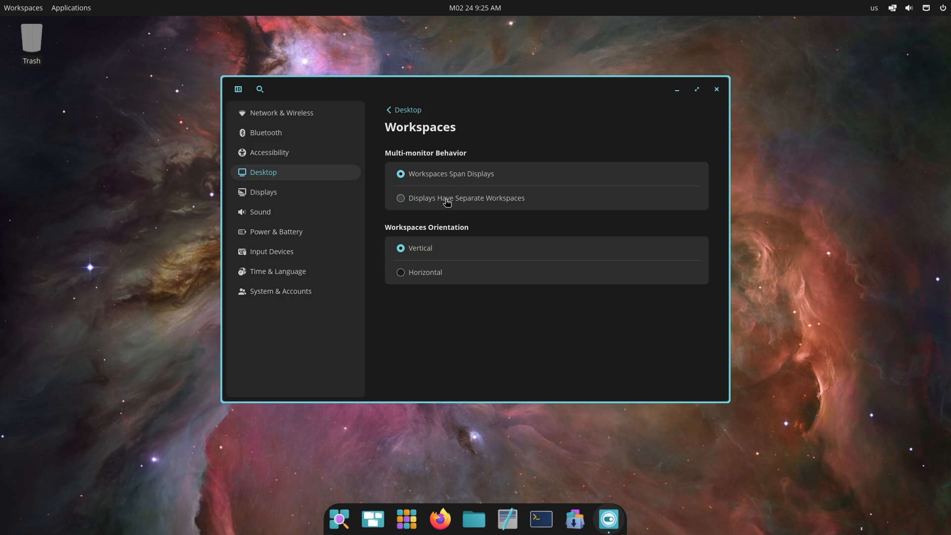
left_click(447, 199)
left_click(425, 272)
Step: Flip between Workspace 1 and 2 in the overview, ending on Workspace 1 with Settings
left_click(30, 9)
left_click(35, 11)
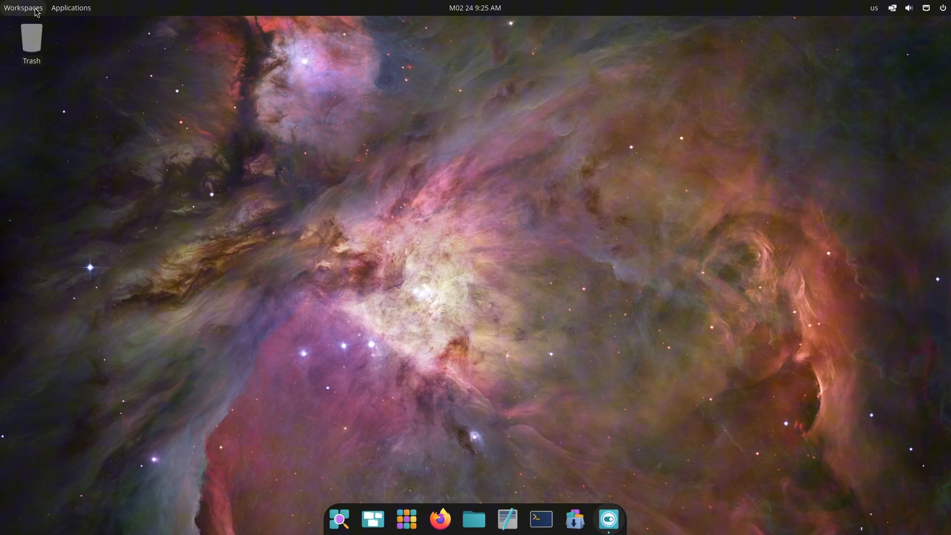
left_click(35, 11)
left_click(35, 11)
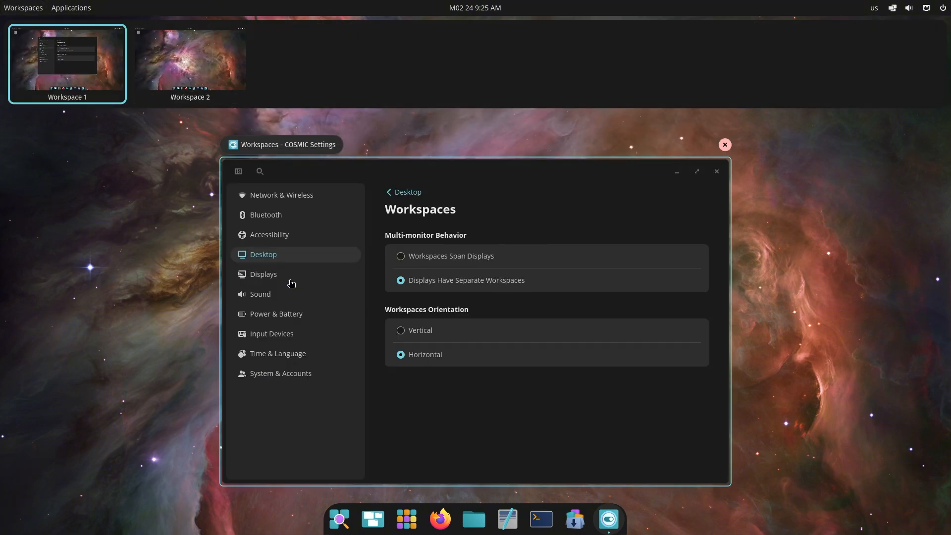
left_click(191, 59)
left_click(97, 77)
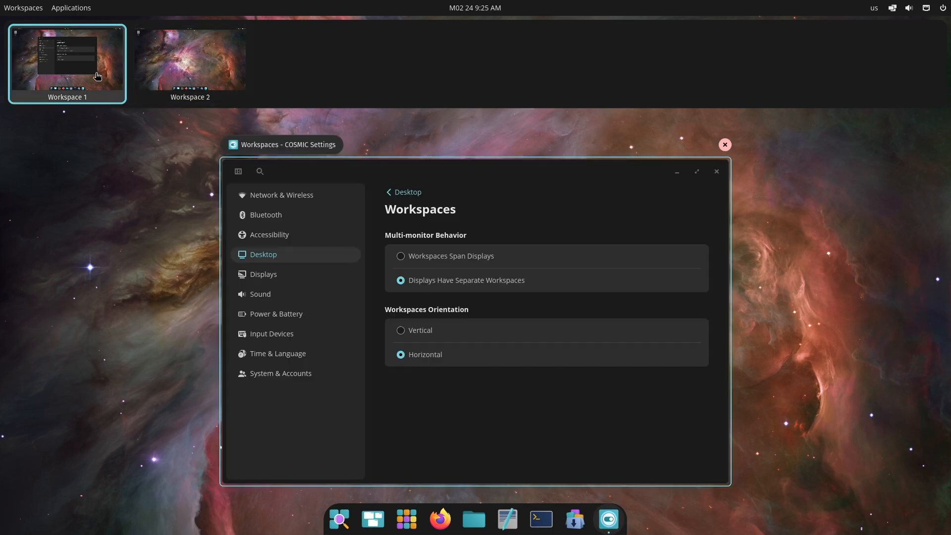
left_click(249, 46)
left_click(75, 63)
left_click(638, 221)
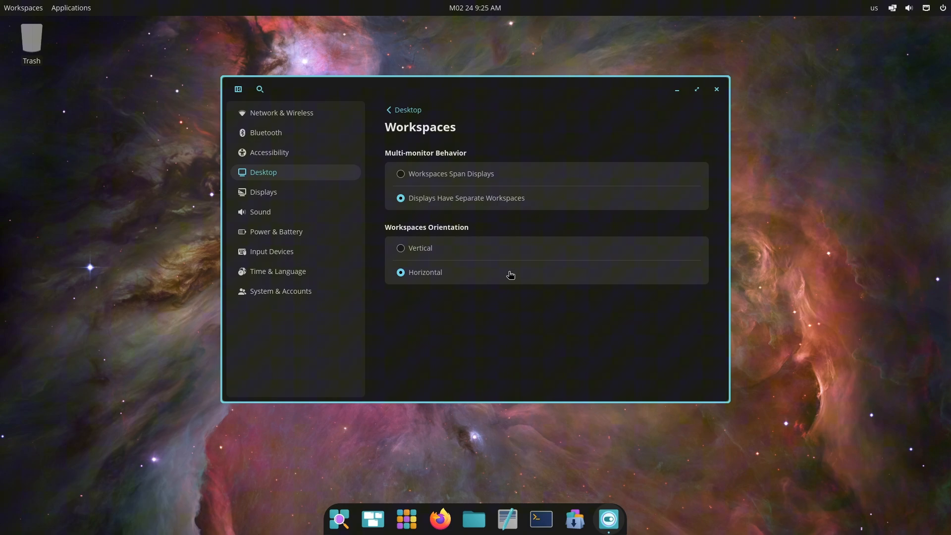
Step: Go back to Desktop and open Window management with Settings maximized
left_click(402, 111)
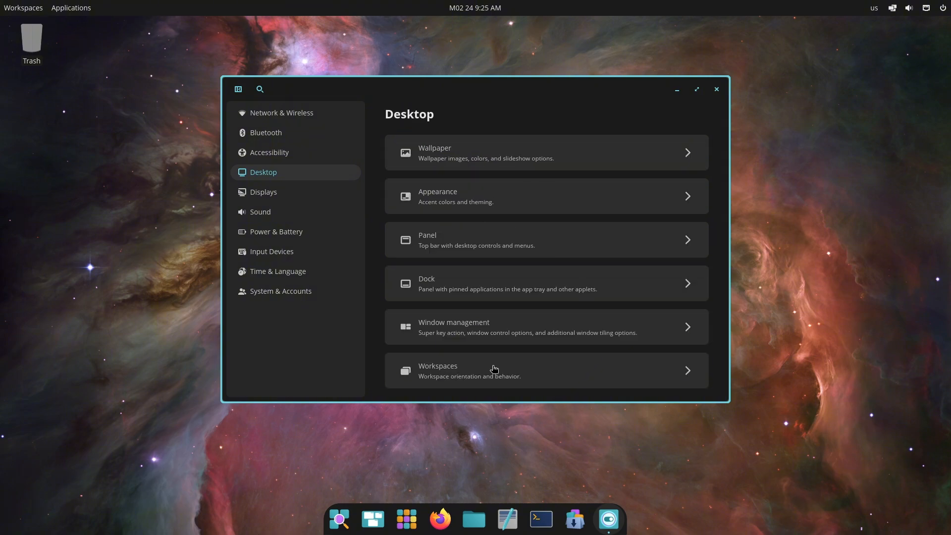
left_click(490, 331)
left_click(697, 89)
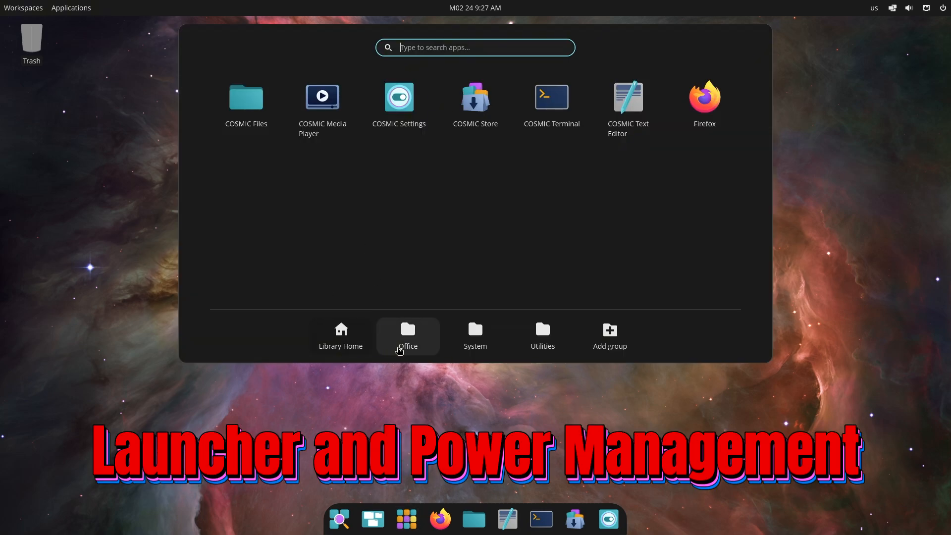
Step: Browse the Office, System and Utilities groups in the App Library twice
left_click(401, 342)
left_click(476, 338)
left_click(543, 338)
left_click(822, 299)
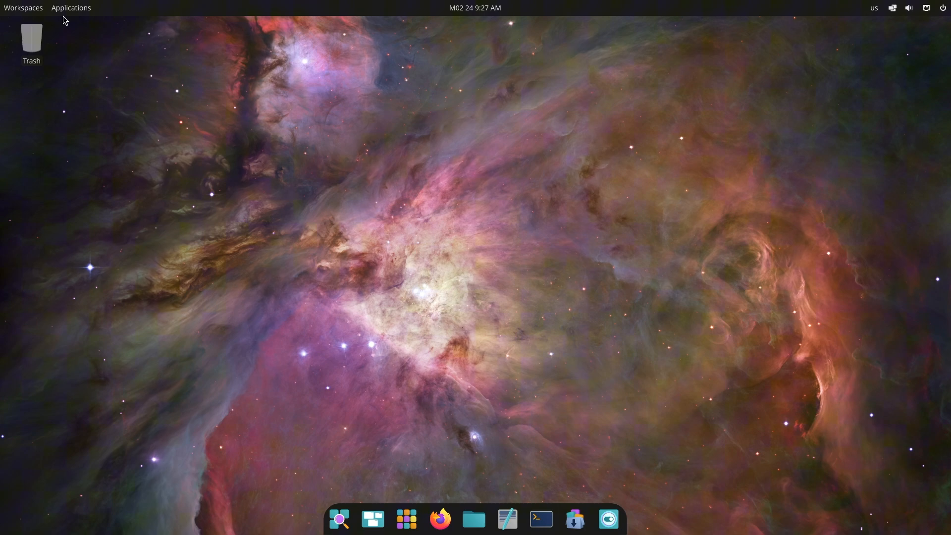
left_click(67, 10)
left_click(415, 329)
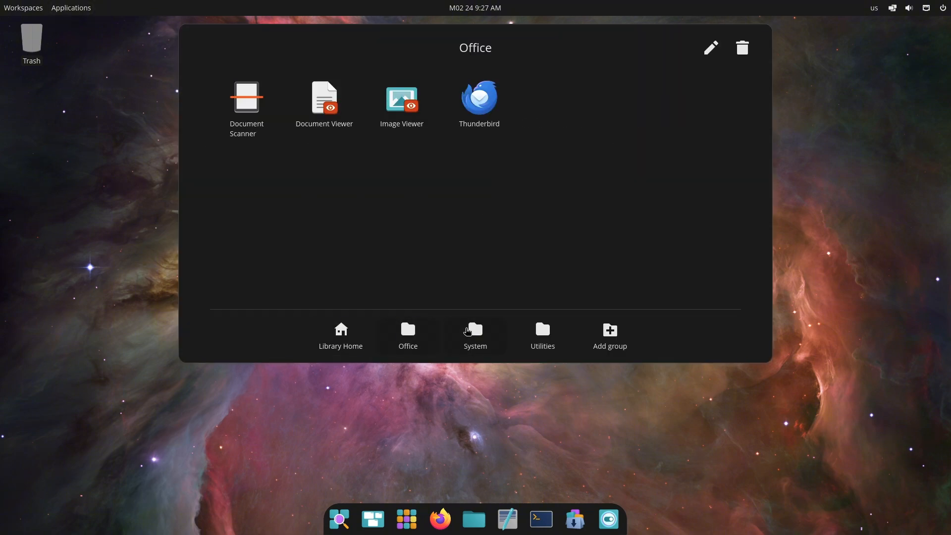
left_click(477, 335)
left_click(542, 336)
left_click(878, 238)
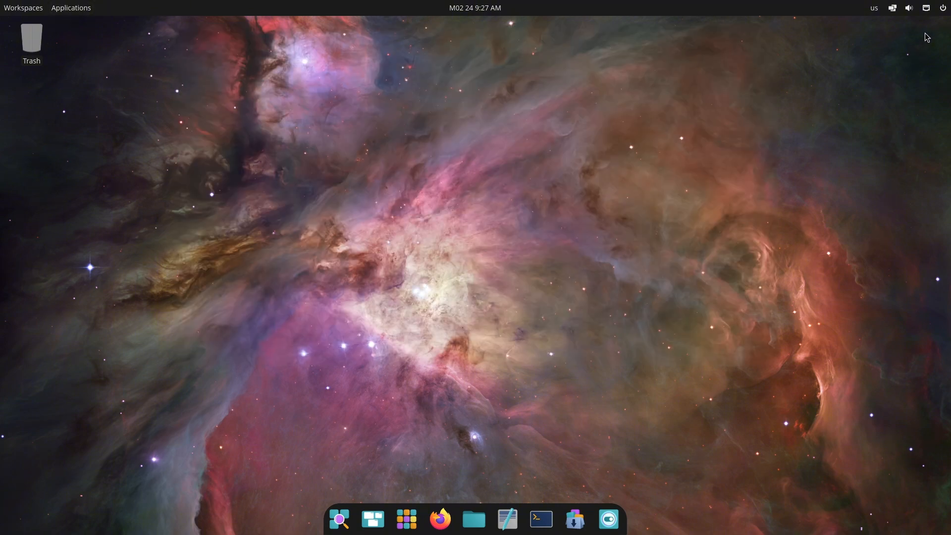
Step: Check the power and session menu, then the launcher, without choosing anything
left_click(943, 8)
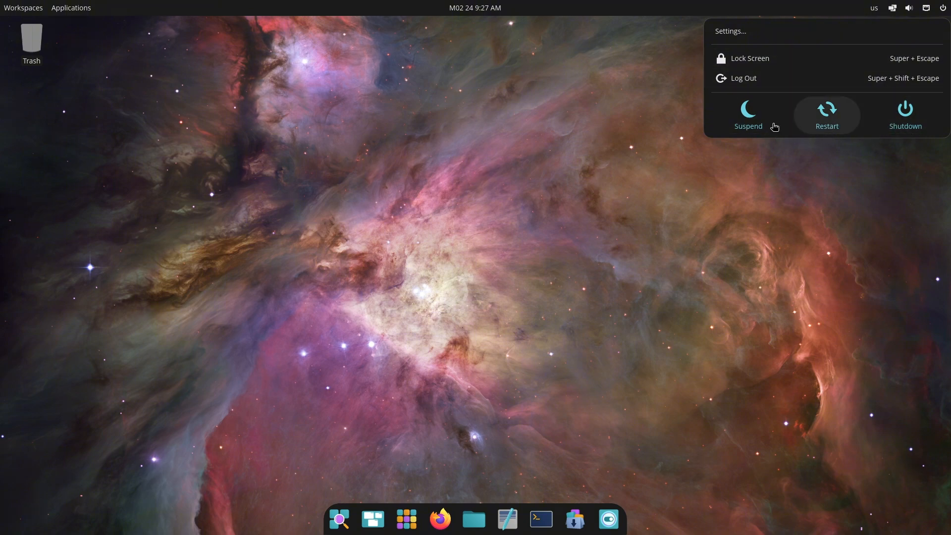
left_click(537, 249)
left_click(83, 9)
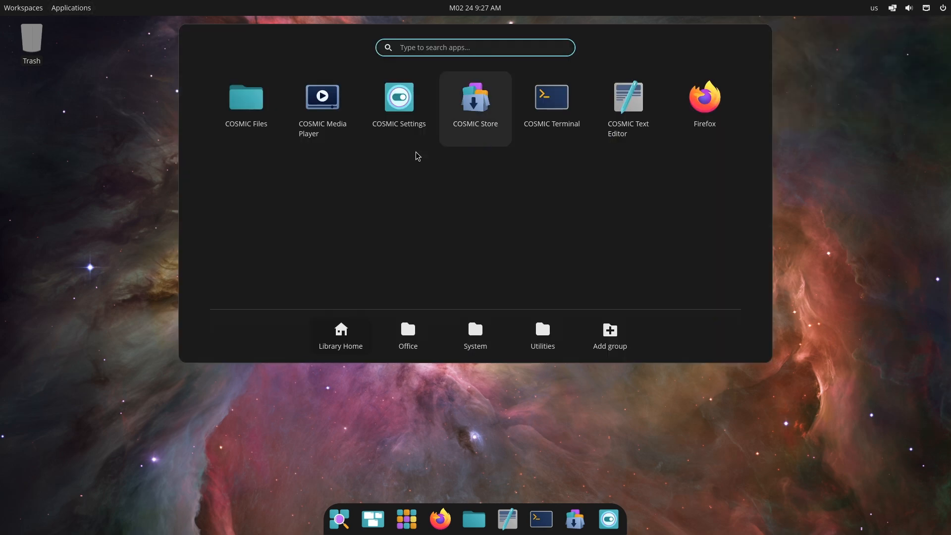
left_click(837, 227)
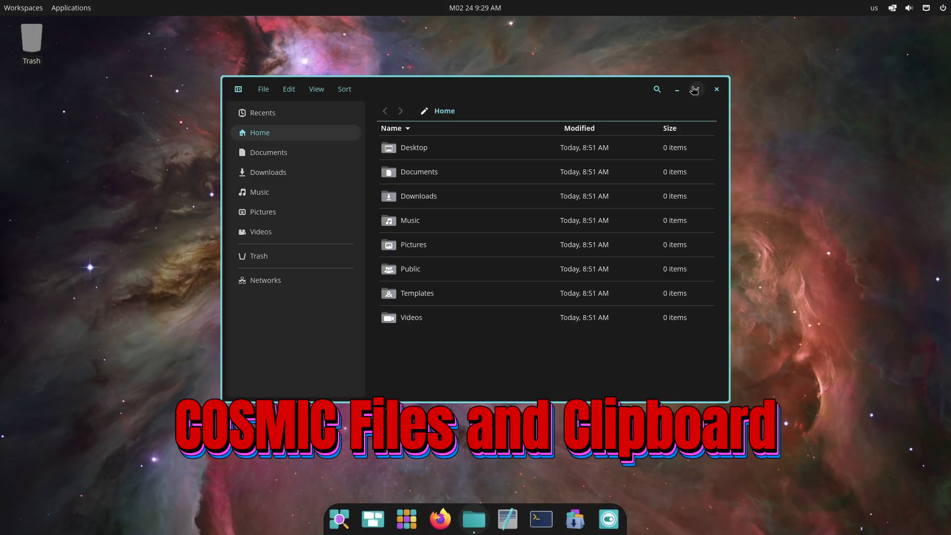
Step: Maximize Files and start compressing Documents, then cancel the archive
left_click(694, 90)
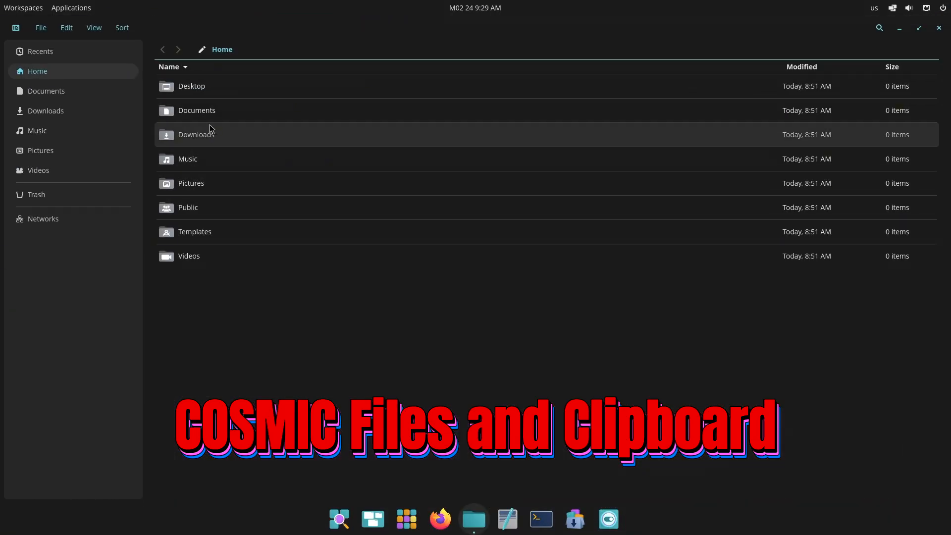
right_click(207, 112)
left_click(252, 290)
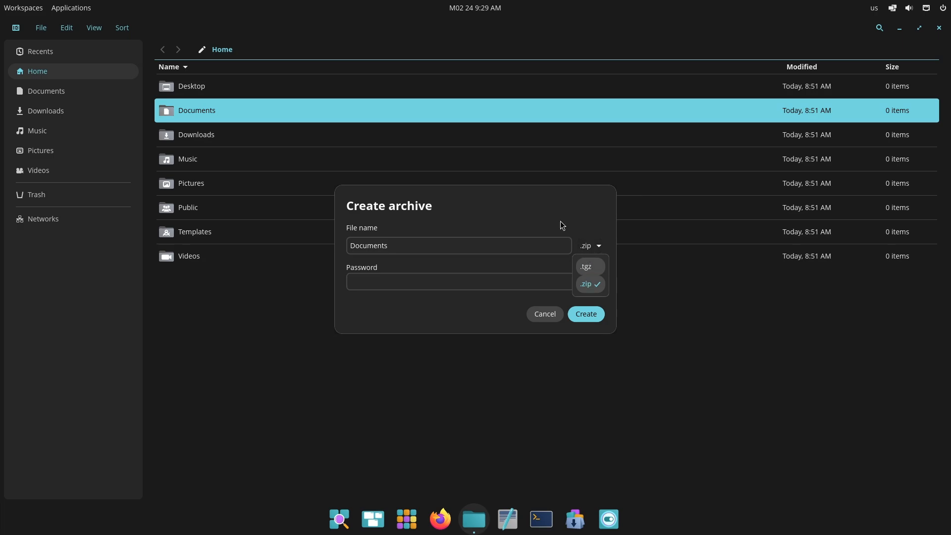
left_click(548, 313)
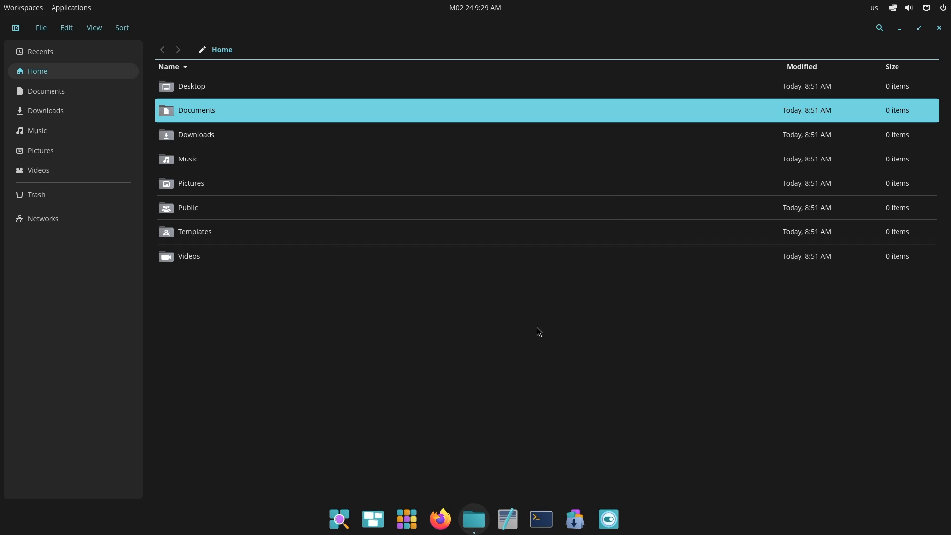
Step: Show details for Downloads, then deselect to show the home folder's details
right_click(245, 139)
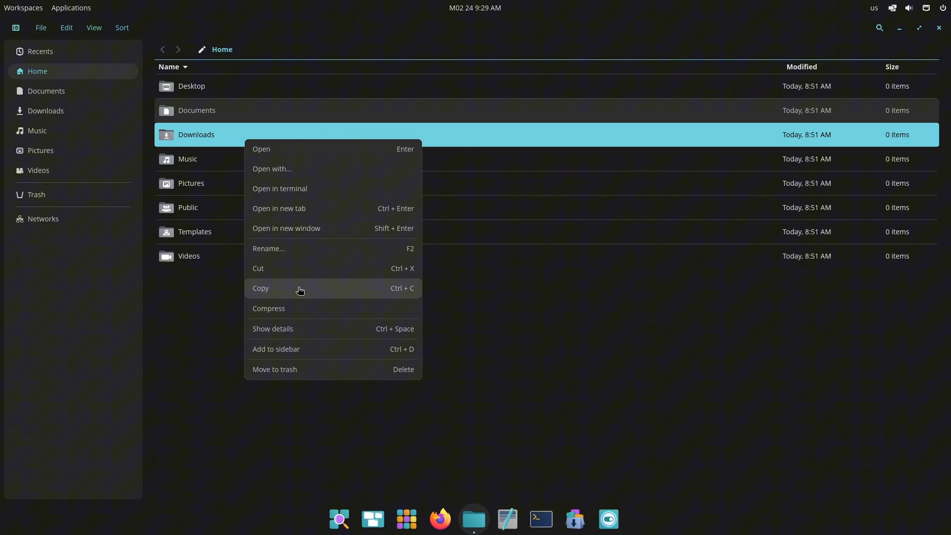
left_click(307, 328)
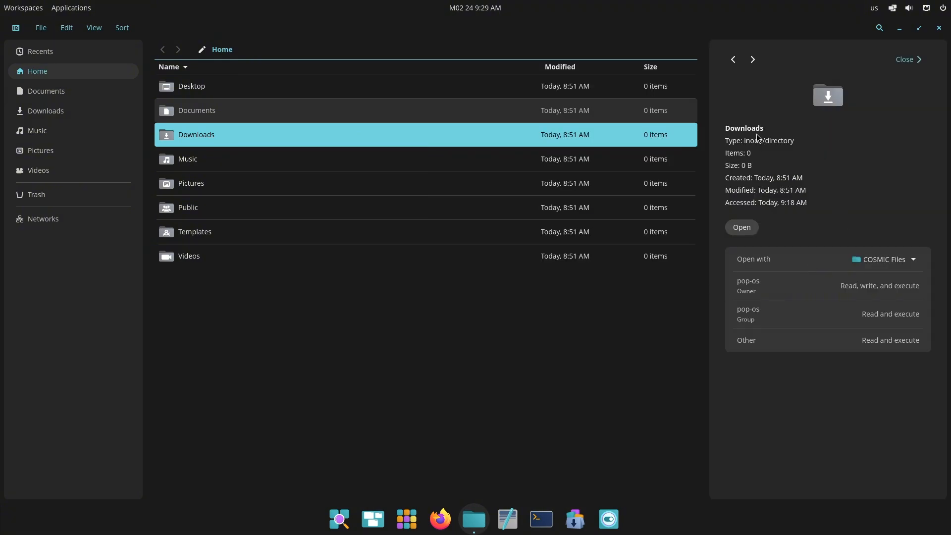
left_click(885, 258)
left_click(647, 419)
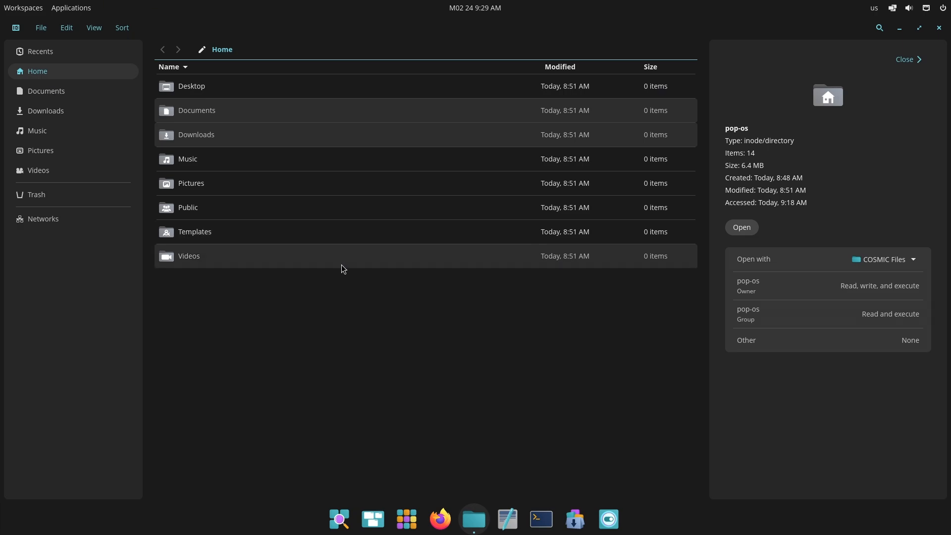
Step: Browse the View and Sort menus, keeping A-Z order
left_click(94, 31)
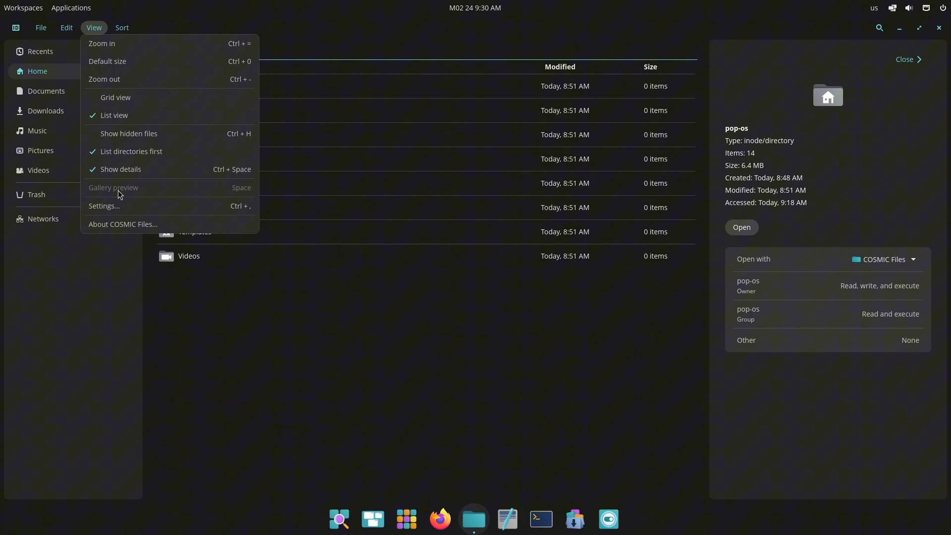
key("Escape")
left_click(122, 28)
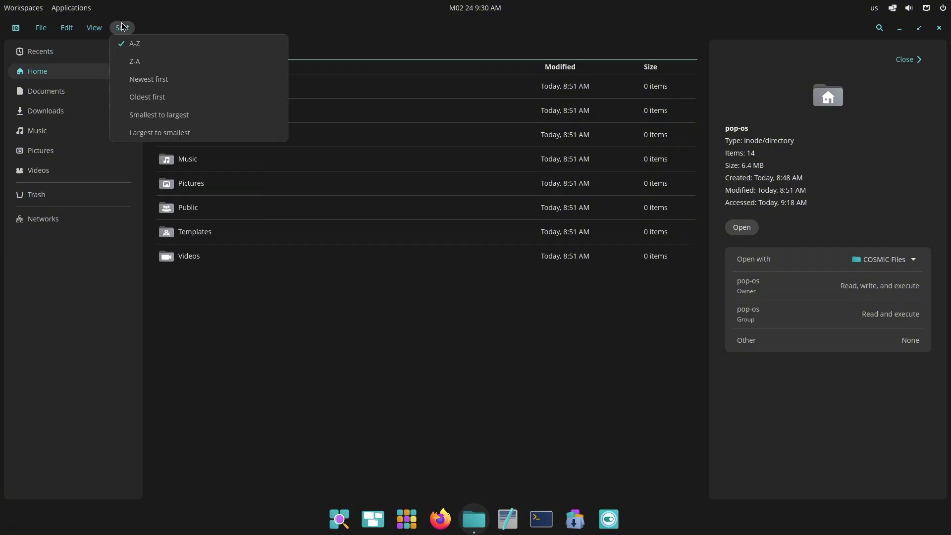
left_click(230, 317)
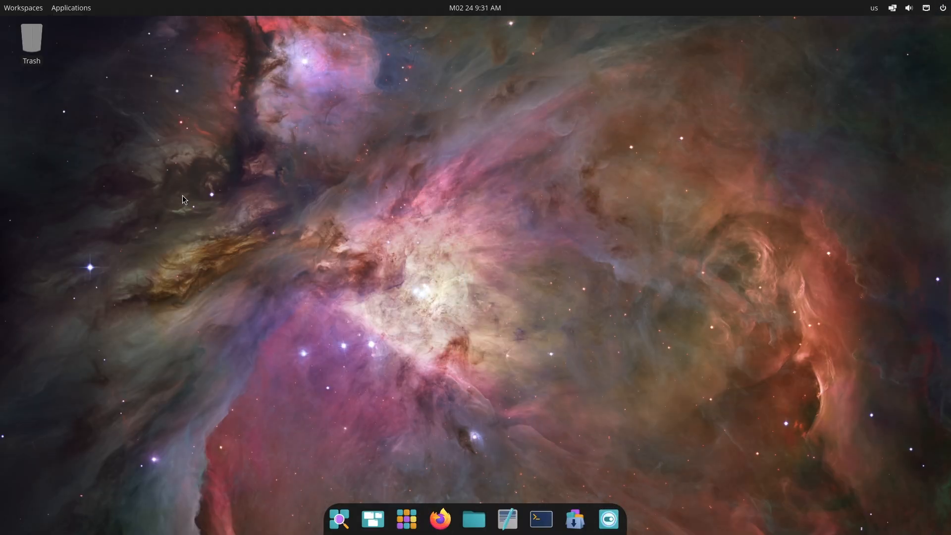
Step: Launch COSMIC Media Player from the App Library
left_click(340, 518)
left_click(407, 519)
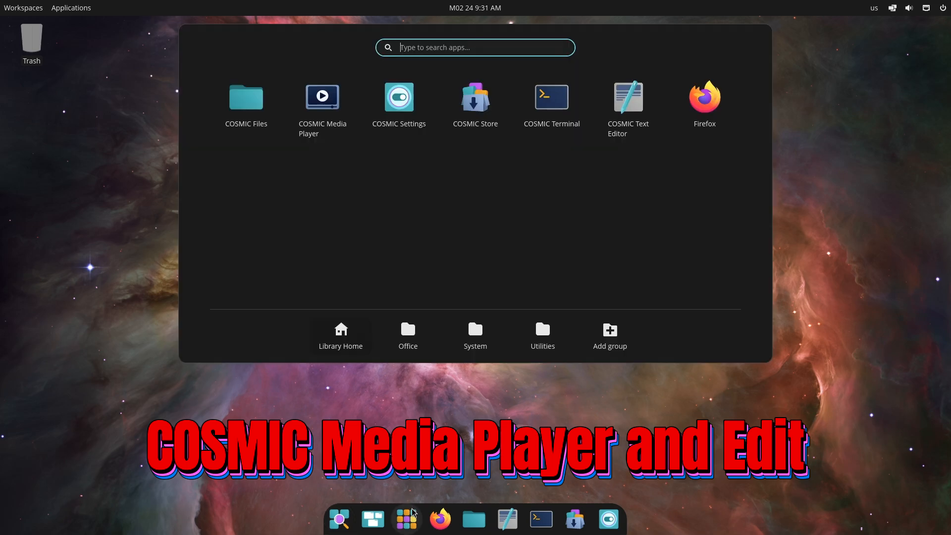
left_click(339, 131)
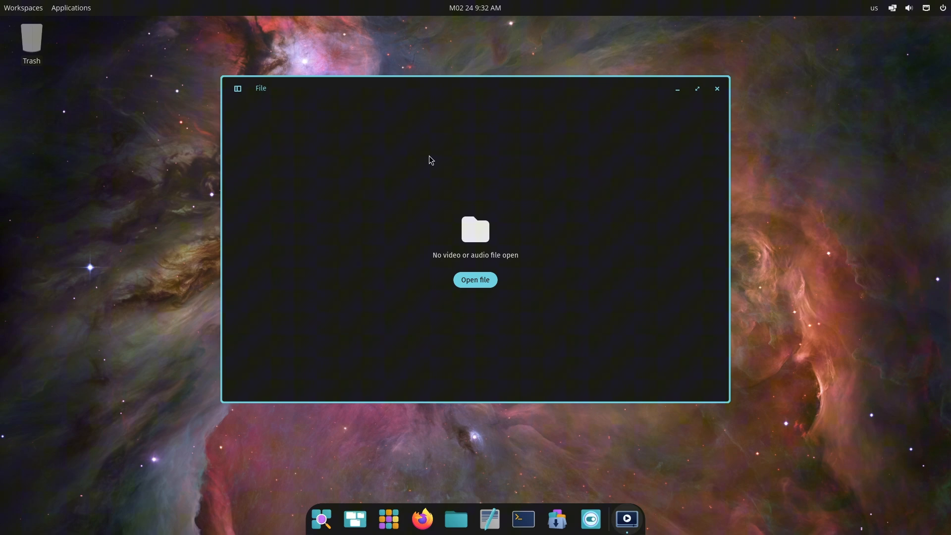
Step: Check the File menu and show the player's side panel
left_click(262, 89)
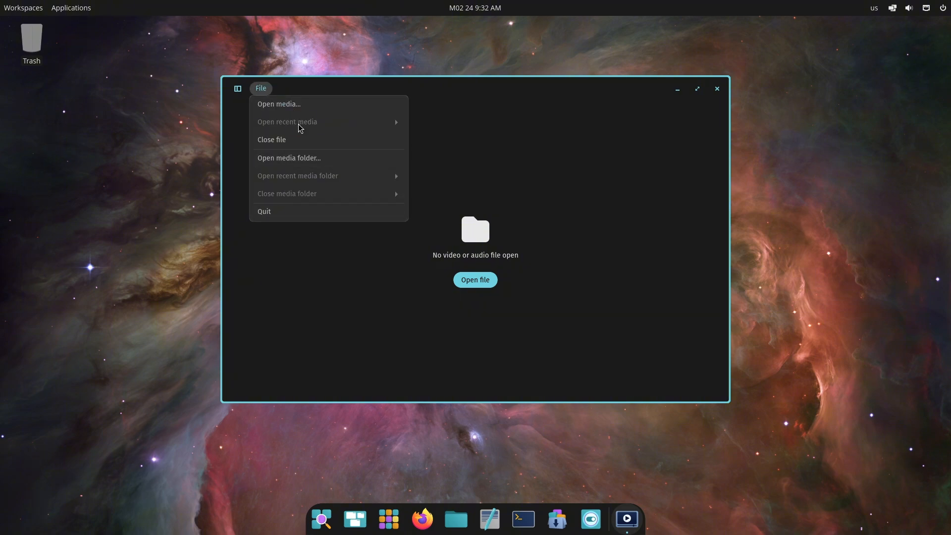
left_click(315, 304)
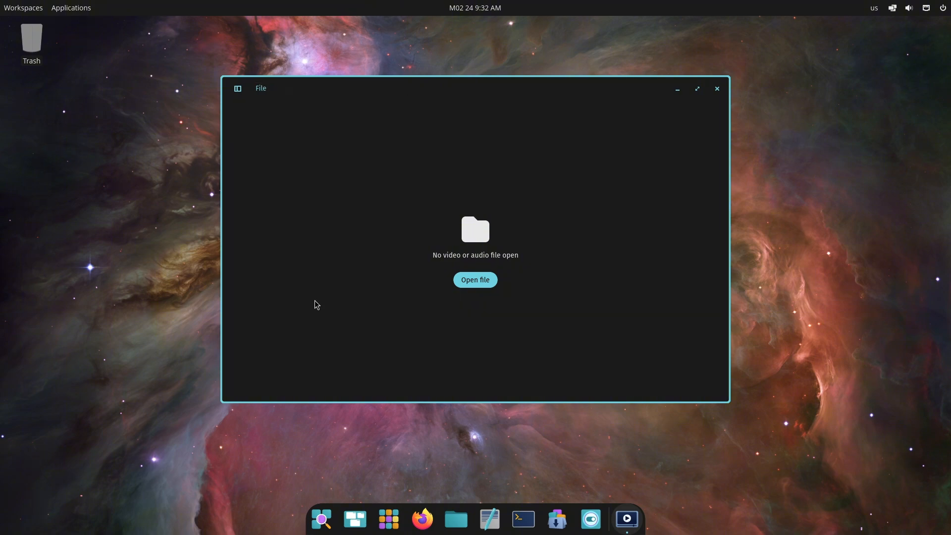
left_click(237, 90)
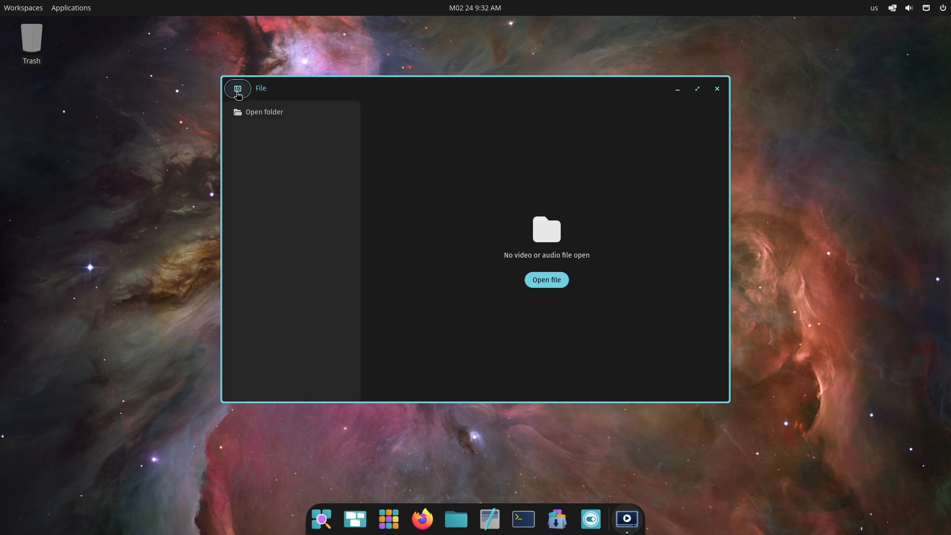
left_click(238, 88)
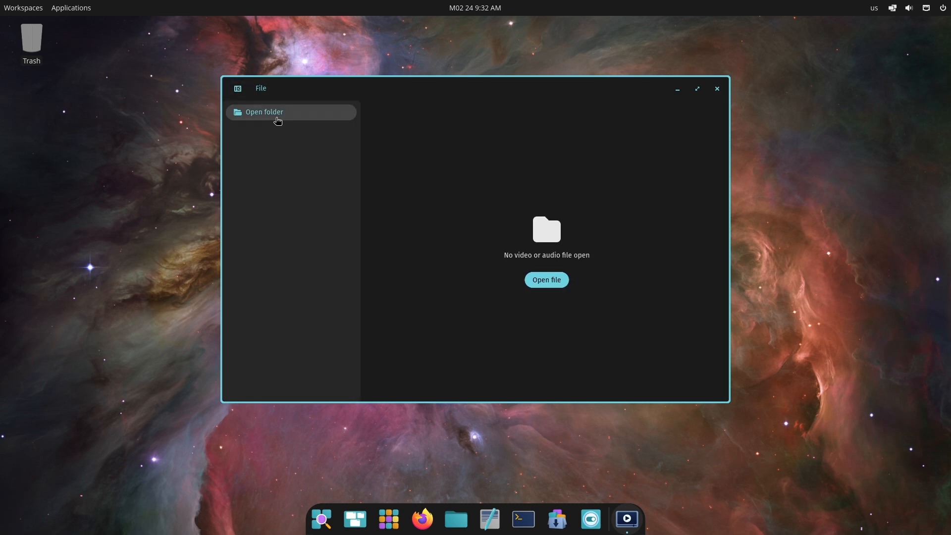
Step: Open the media folder chooser, hide its details pane, and cancel
left_click(546, 281)
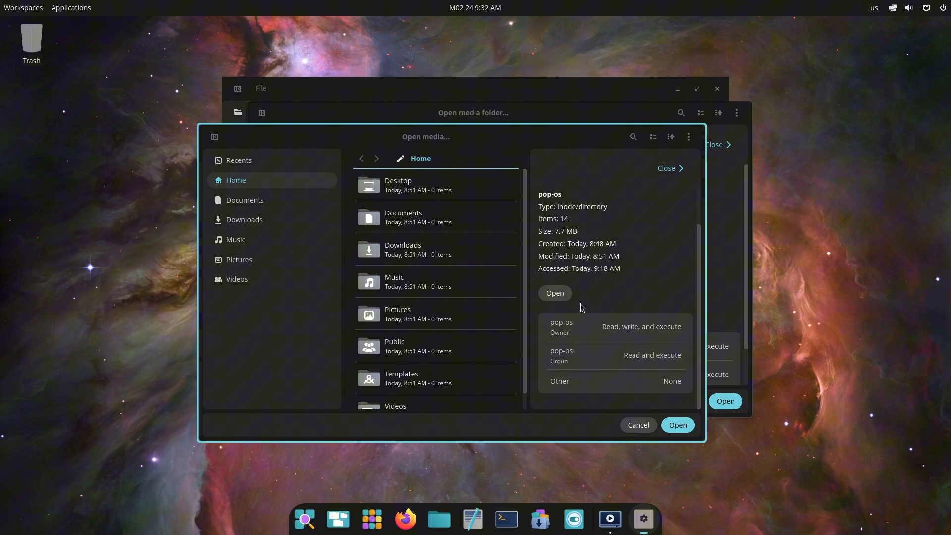
scroll(497, 362, "down", 1)
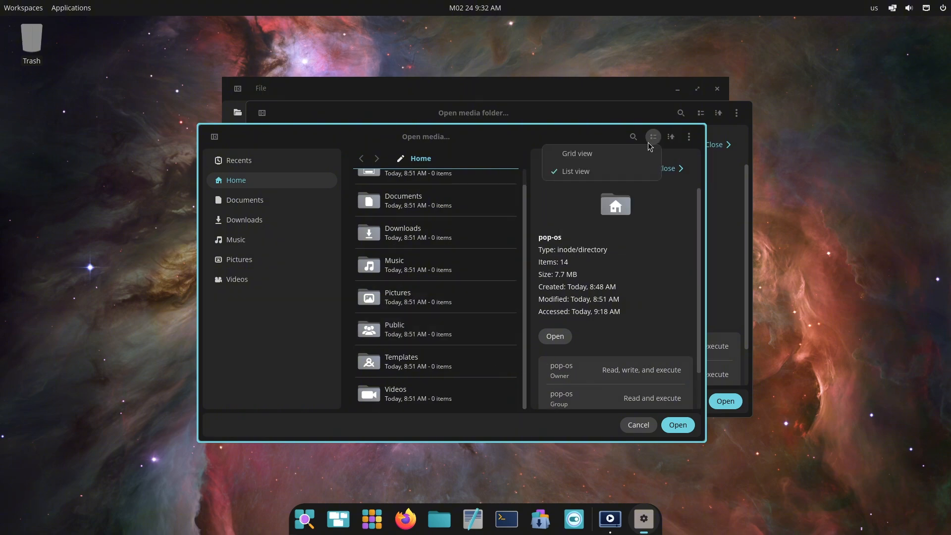
left_click(689, 137)
left_click(665, 171)
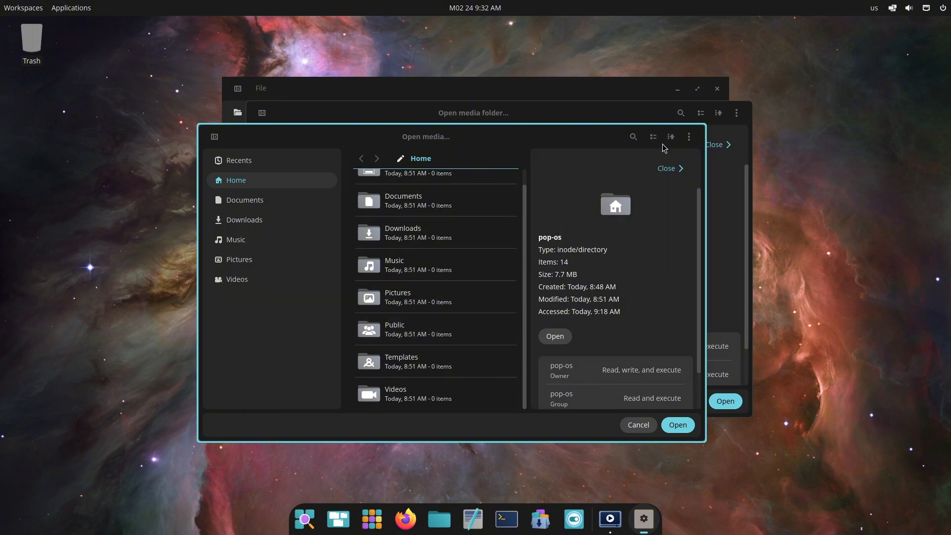
left_click(669, 168)
left_click(643, 423)
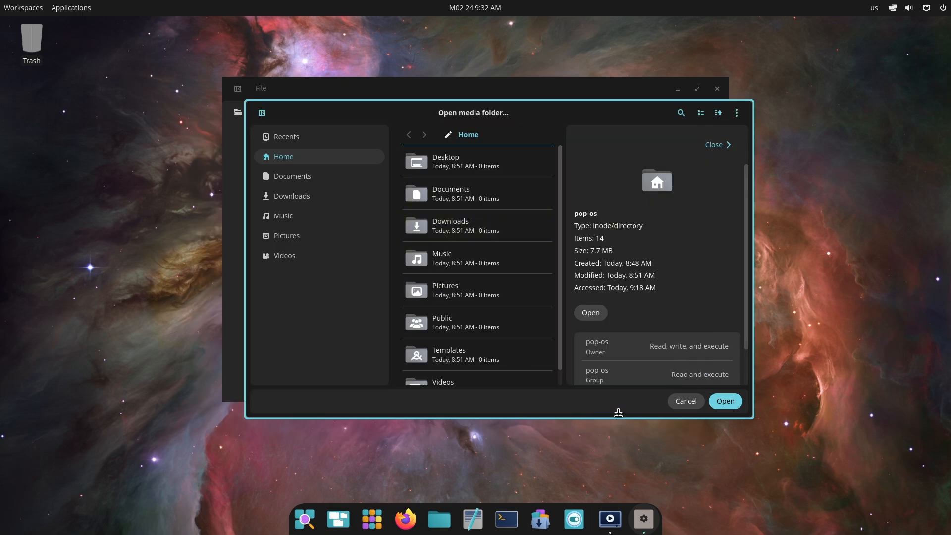
left_click(692, 399)
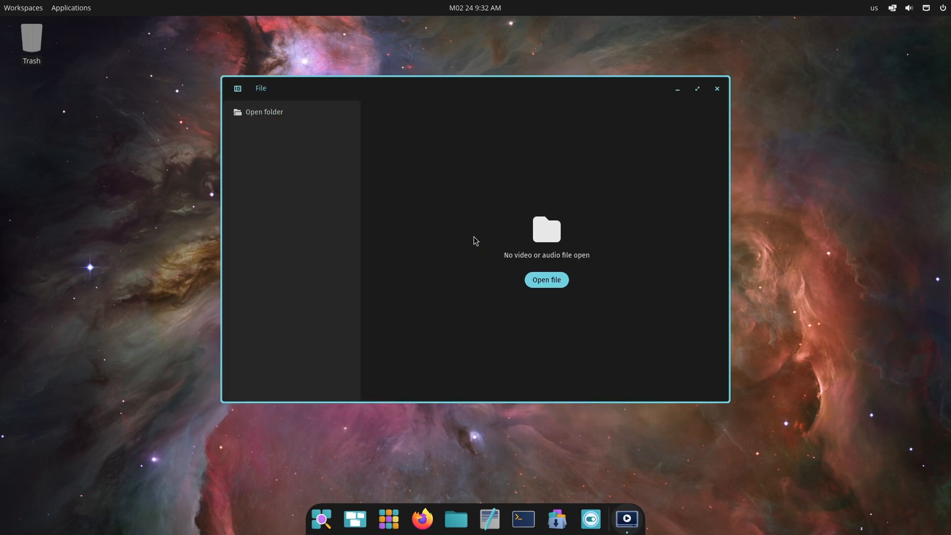
Step: Reopen the folder chooser via Ctrl+Shift+O, then try opening a single file, cancelling both
key("ctrl+shift+o")
scroll(699, 297, "down", 1)
scroll(683, 357, "up", 1)
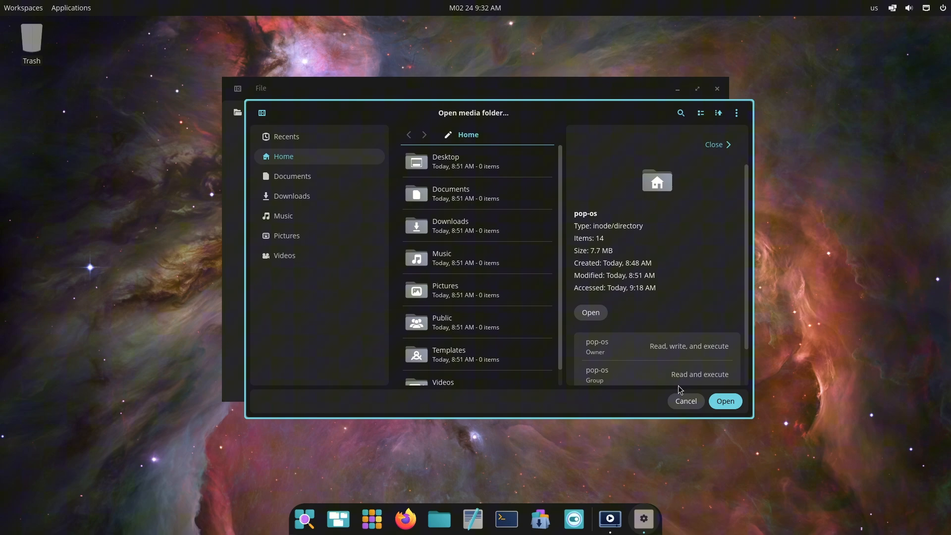
scroll(706, 328, "down", 1)
left_click(686, 402)
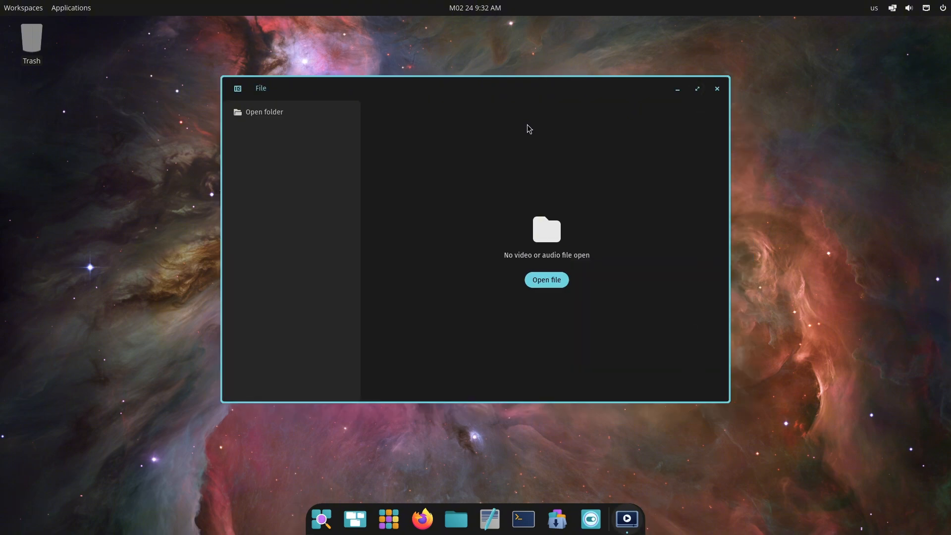
left_click(243, 87)
left_click(261, 89)
left_click(282, 105)
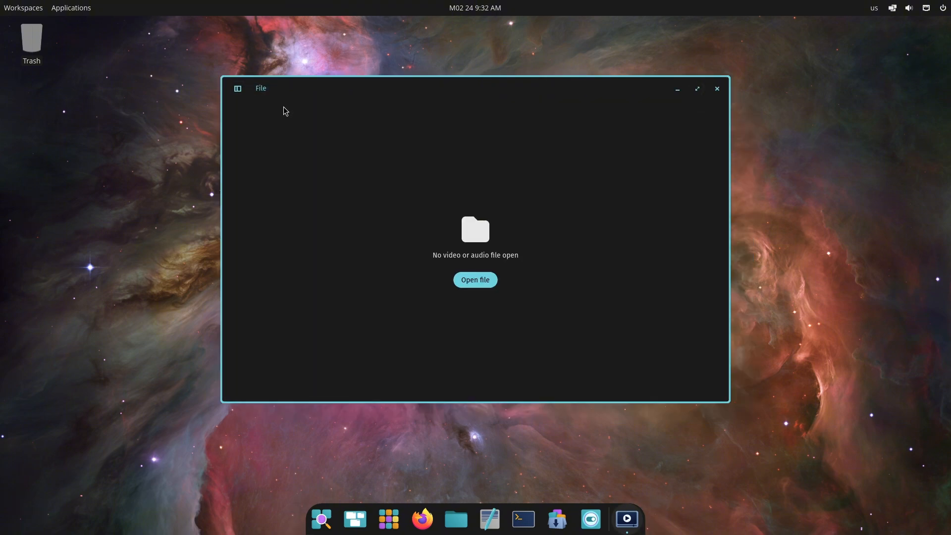
left_click(686, 401)
Step: Reopen the media folder chooser and enable Show hidden files
left_click(269, 91)
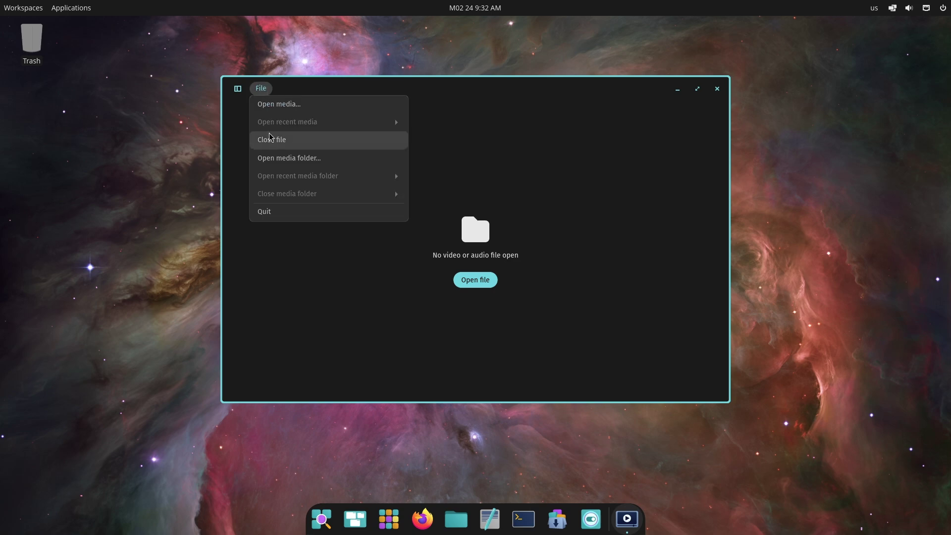
left_click(277, 159)
left_click(685, 402)
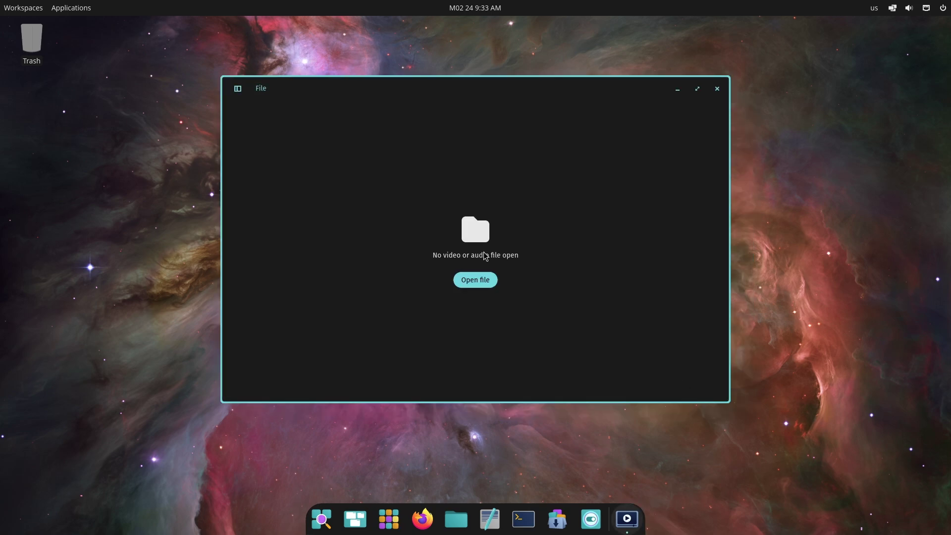
left_click(237, 88)
left_click(272, 116)
left_click(737, 112)
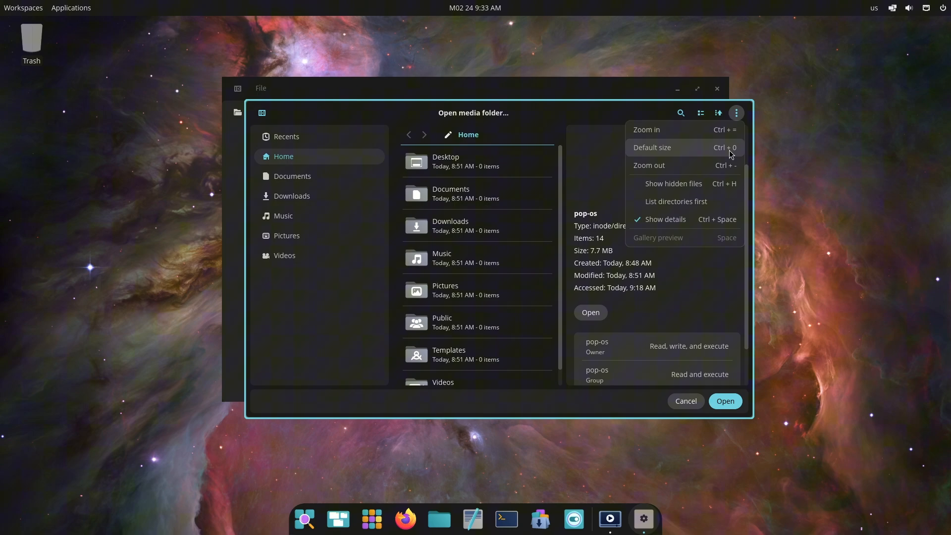
left_click(680, 184)
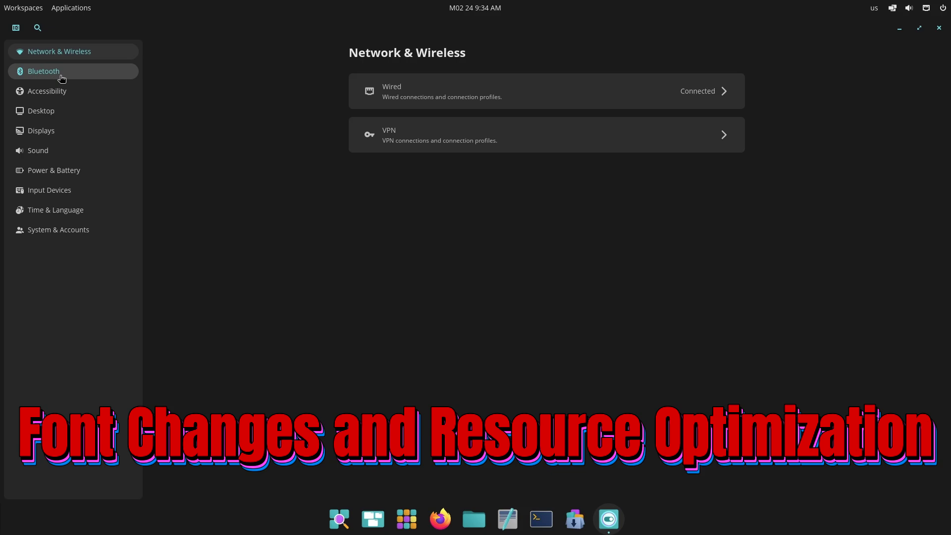
Step: Step through the sidebar categories from Network & Wireless down to Input Devices
left_click(47, 90)
left_click(41, 110)
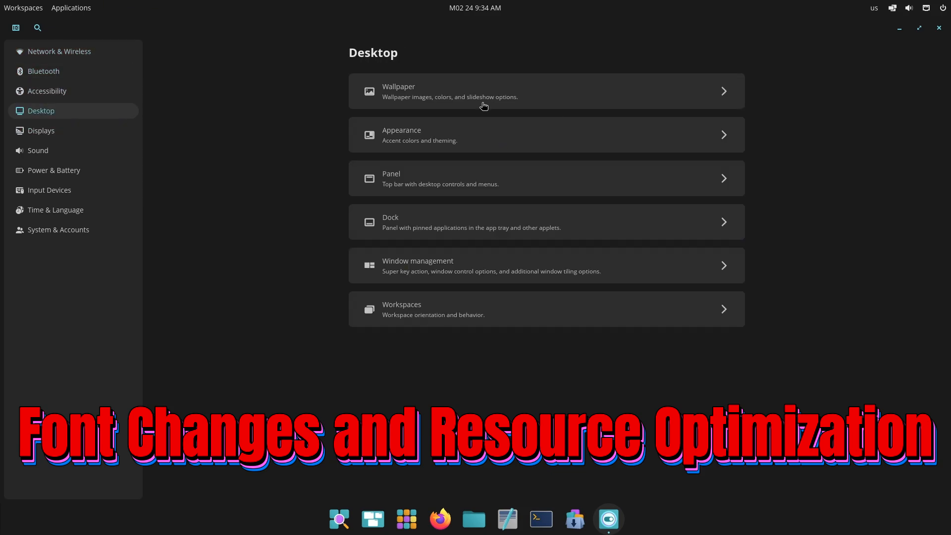
left_click(41, 130)
left_click(37, 150)
left_click(98, 171)
left_click(93, 190)
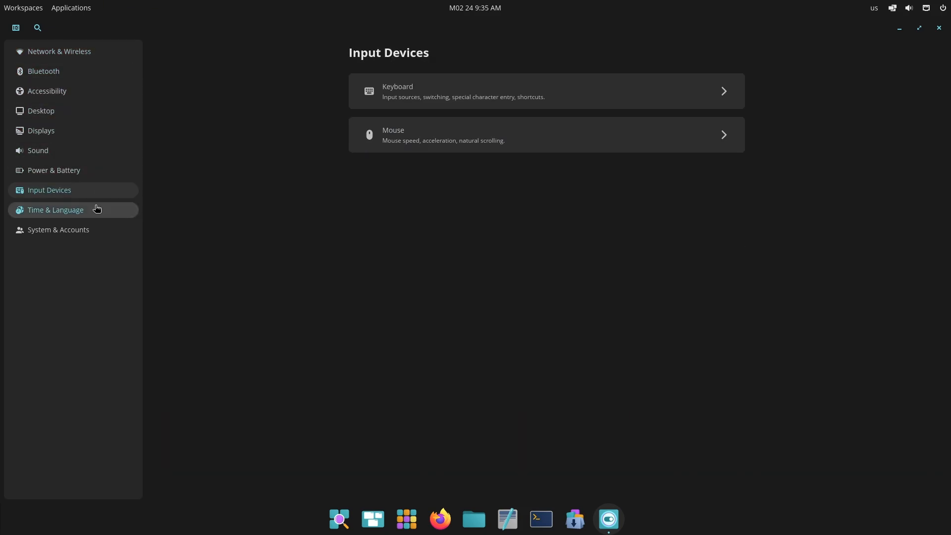
Step: Look into the Keyboard and Mouse subpages under Input Devices, returning to the overview each time
left_click(483, 94)
left_click(378, 48)
left_click(405, 137)
left_click(368, 48)
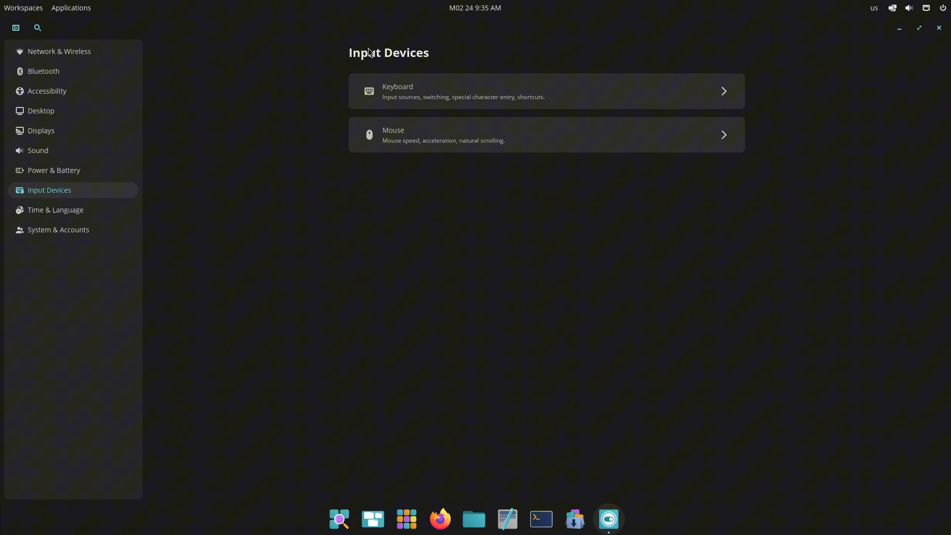
Step: Visit Time & Language's date and time page, then show System & Accounts > About
left_click(56, 209)
left_click(431, 93)
left_click(58, 230)
left_click(386, 132)
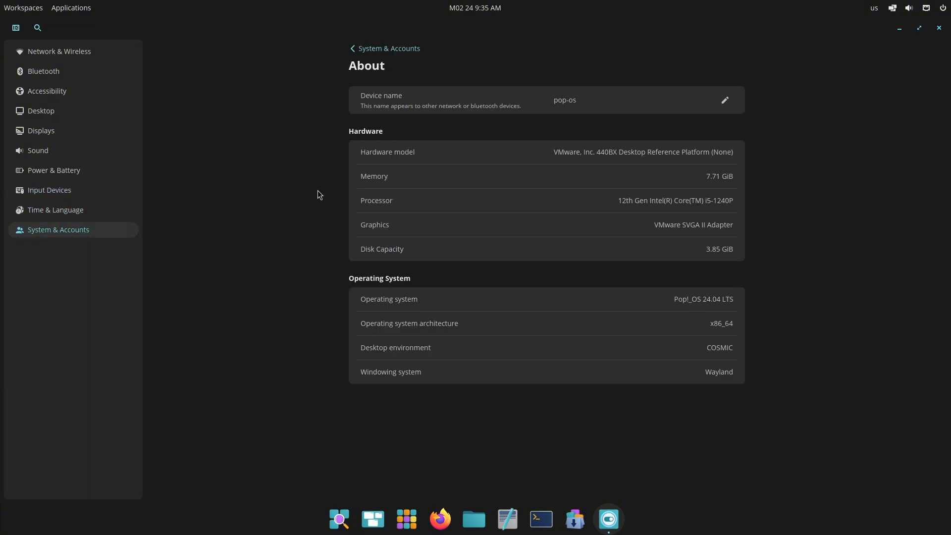
type("font")
Step: Peek at the system font, monospace font and icon theme choice drawers in turn
left_click(722, 118)
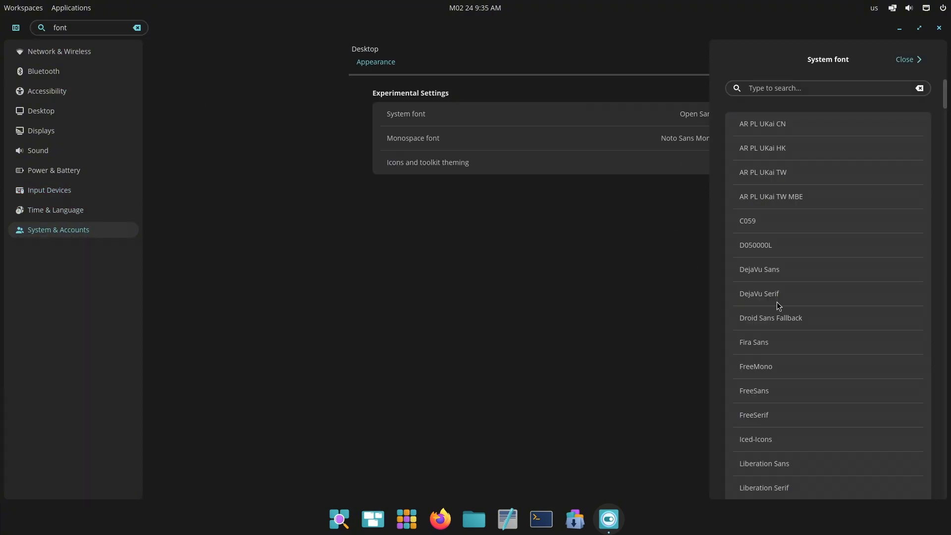
scroll(780, 283, "down", 15)
scroll(818, 335, "down", 10)
scroll(892, 447, "down", 10)
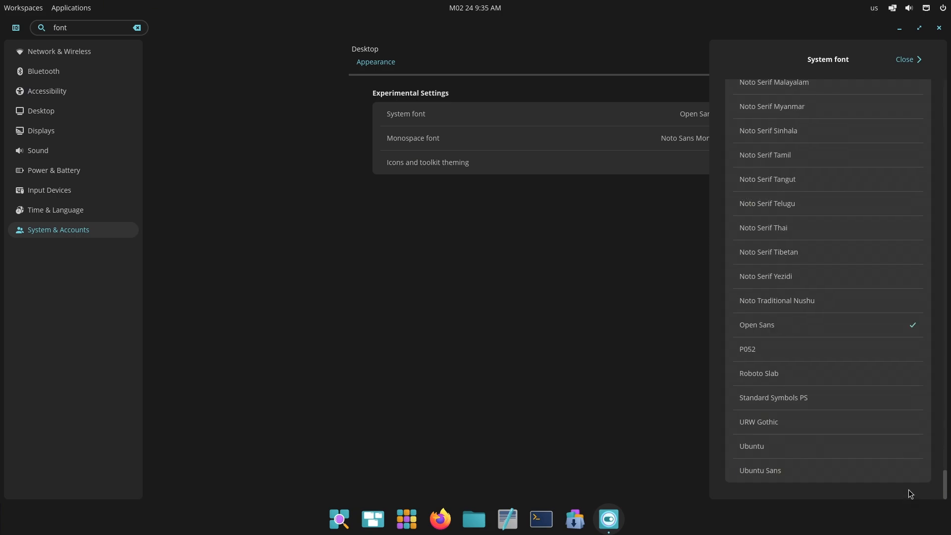
scroll(911, 298, "up", 10)
left_click(703, 142)
left_click(724, 161)
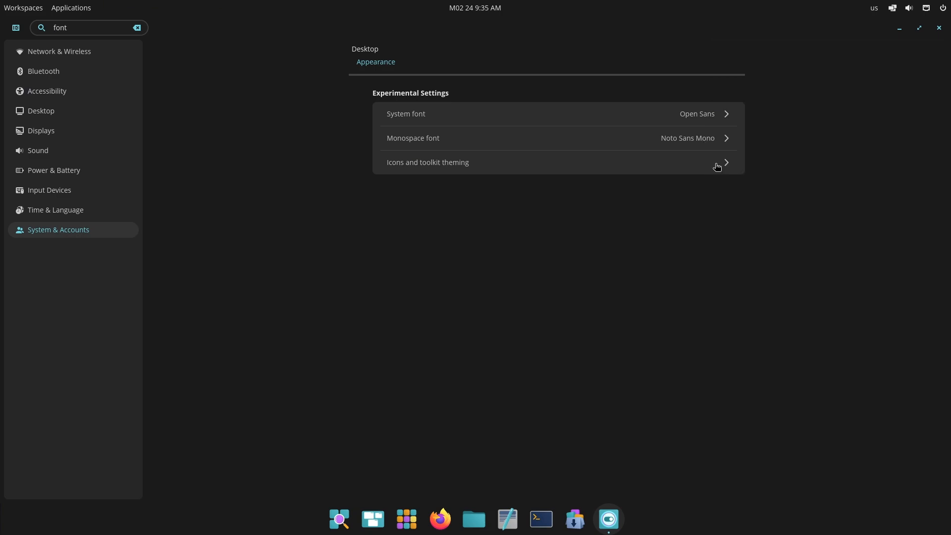
left_click(904, 60)
Step: Scroll and filter the system font list by name, then dismiss it keeping Open Sans
left_click(699, 114)
left_click_drag(944, 85, 925, 394)
scroll(925, 394, "down", 5)
scroll(925, 372, "up", 5)
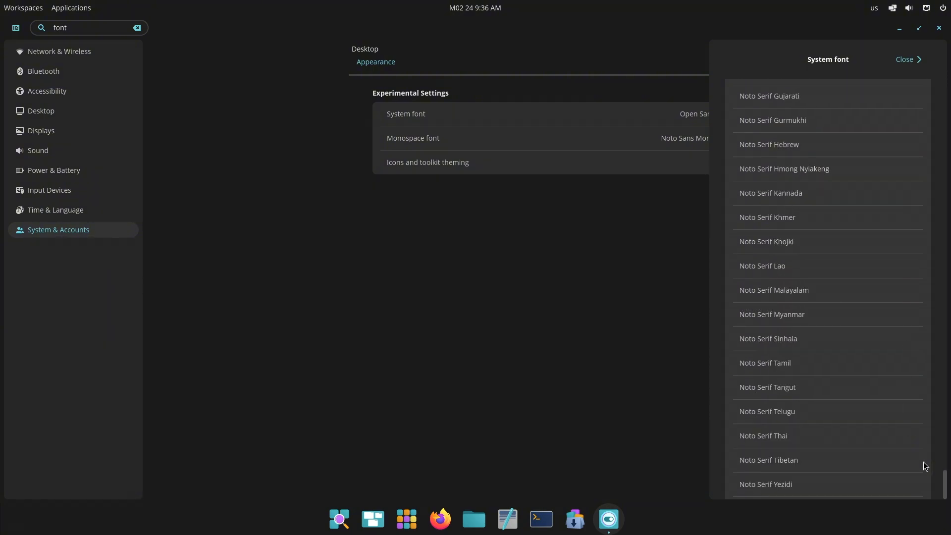
scroll(925, 334, "up", 2)
scroll(925, 203, "up", 10)
scroll(925, 203, "up", 10)
left_click(822, 88)
type("mono")
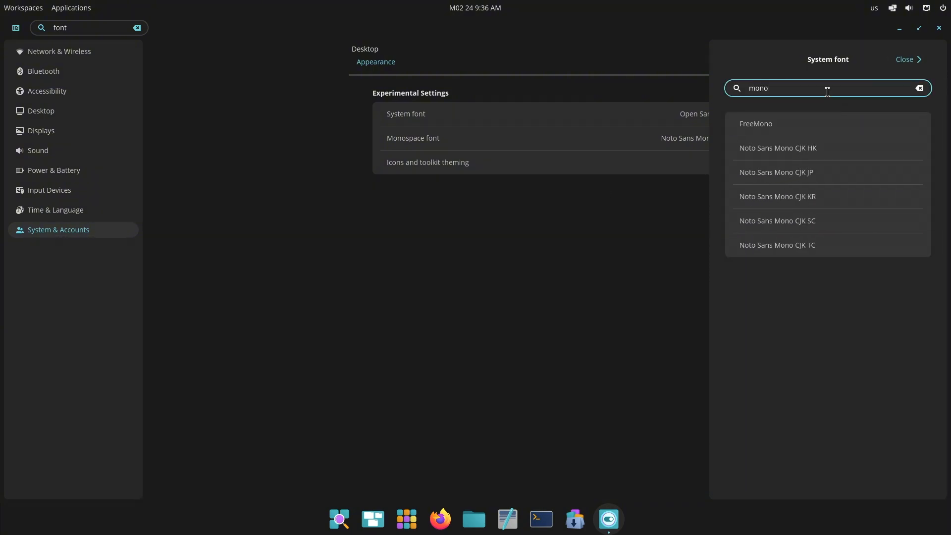
key("BackSpace")
key("BackSpace")
key("BackSpace")
key("BackSpace")
type("s")
scroll(822, 83, "down", 3)
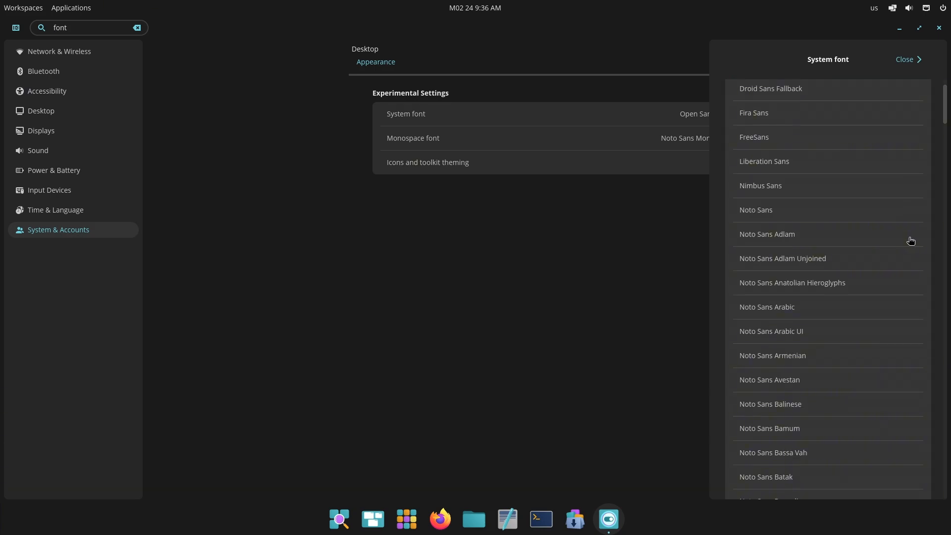
scroll(822, 83, "down", 5)
left_click(905, 60)
Step: Close Settings and glance at the panel's tiling, sound and network quick settings
left_click(940, 28)
left_click(893, 8)
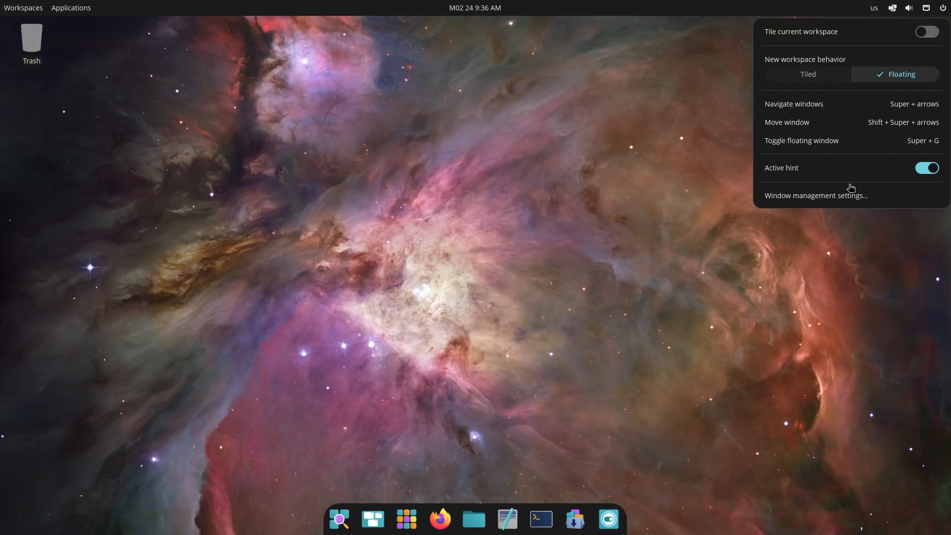
left_click(909, 17)
left_click(926, 7)
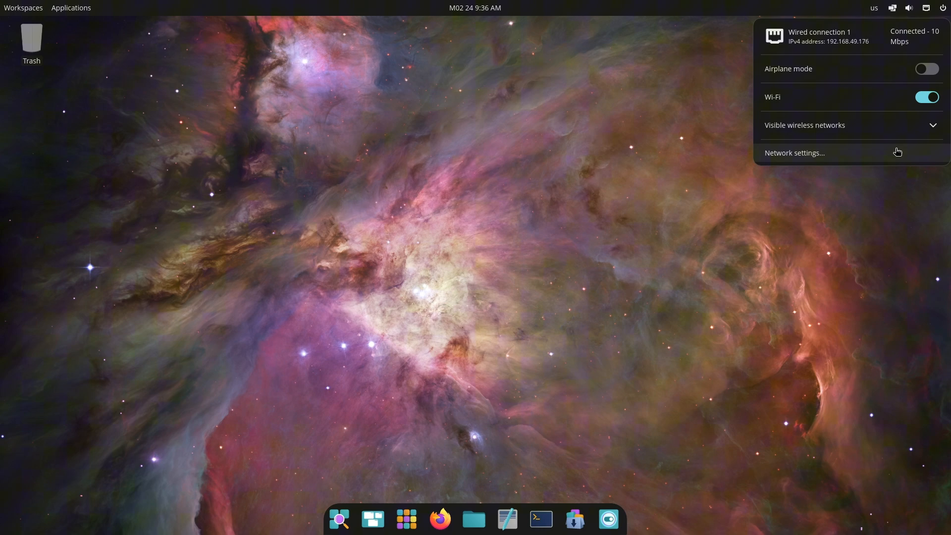
left_click(415, 162)
Step: Reopen Settings from the desktop context menu and reach Desktop > Appearance
right_click(414, 162)
left_click(440, 261)
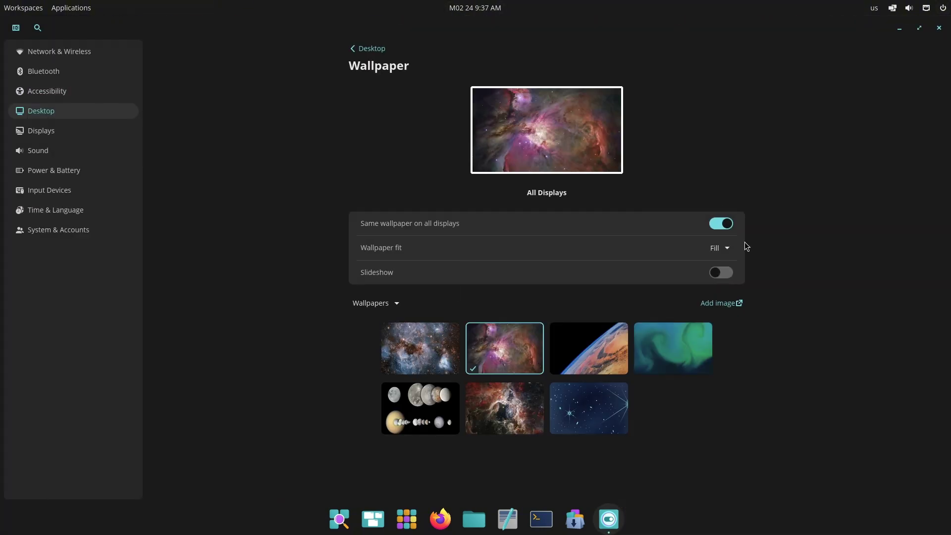
left_click(59, 51)
left_click(47, 90)
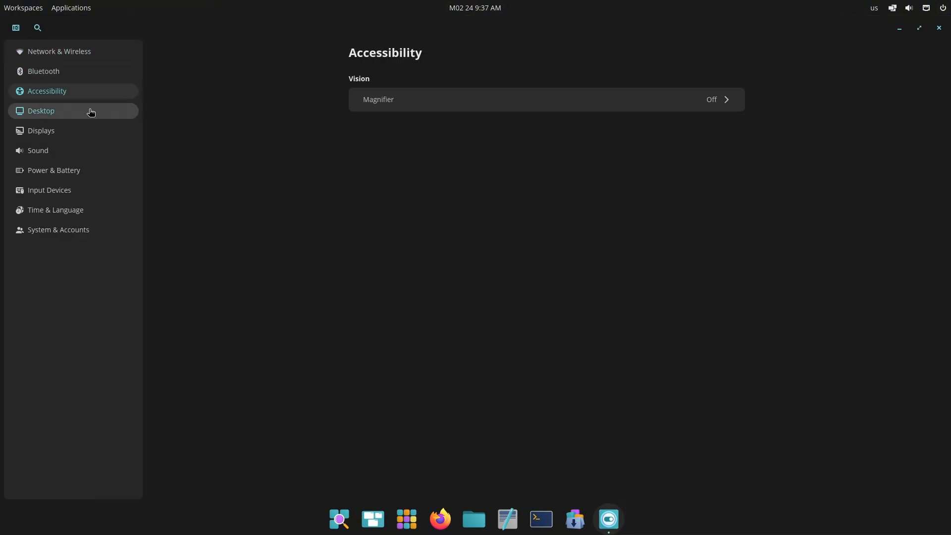
left_click(41, 110)
left_click(547, 134)
Step: Choose the Light theme with the Slightly round interface style
left_click(548, 458)
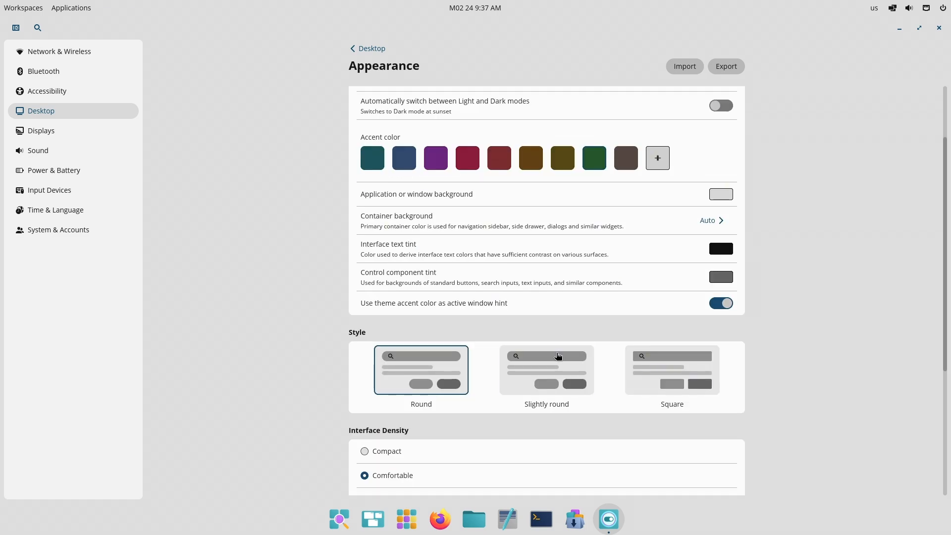
scroll(626, 332, "down", 5)
left_click(627, 406)
left_click(376, 49)
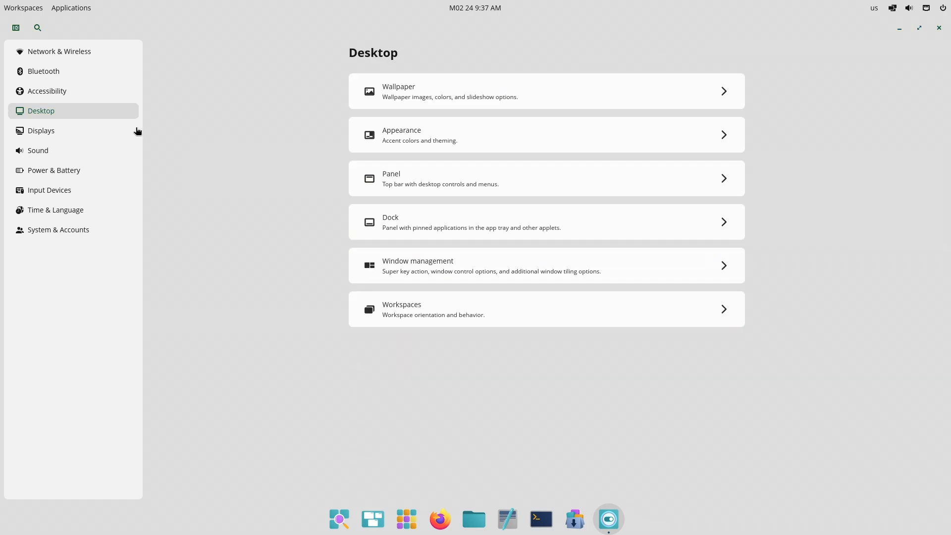
Step: Glance at Displays, Power & Battery and Time & Language, then close Settings
left_click(45, 130)
left_click(60, 170)
left_click(81, 210)
left_click(938, 28)
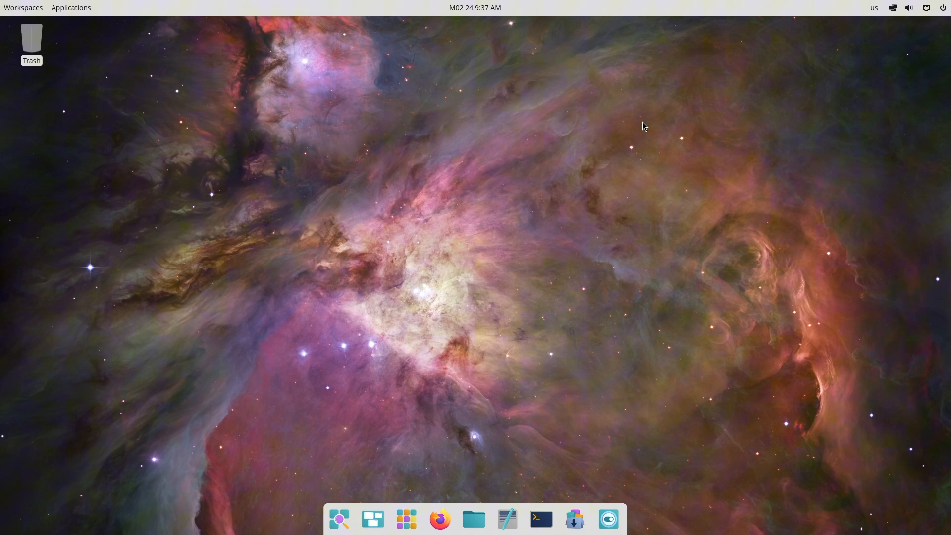
Step: Launch System Monitor from the App Library
left_click(407, 519)
left_click(408, 334)
left_click(322, 188)
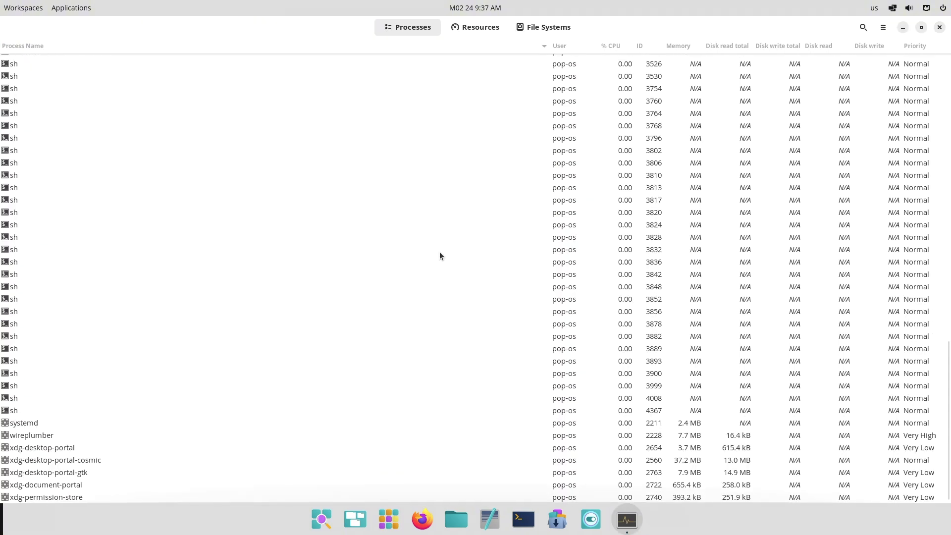
Step: View the Resources graphs, File Systems tab and About box of System Monitor
left_click(476, 26)
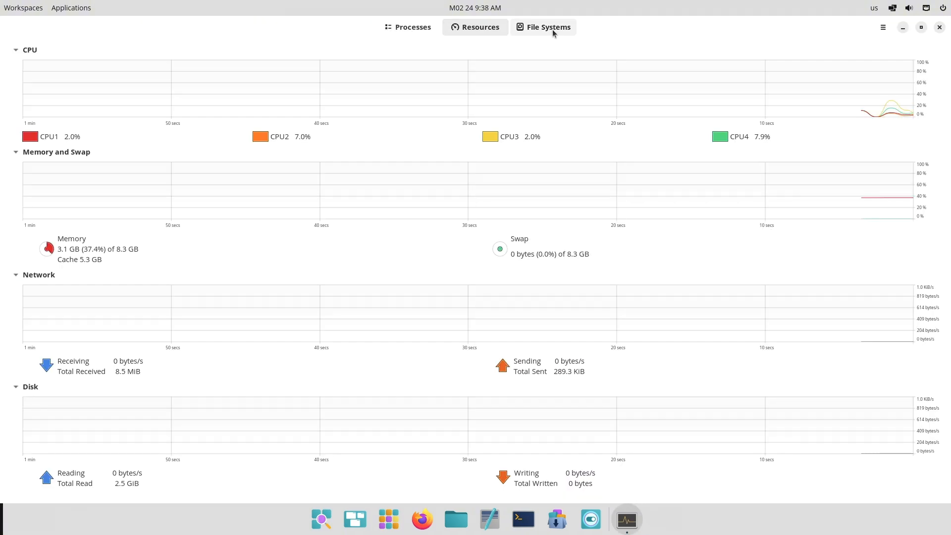
left_click(552, 29)
left_click(883, 27)
left_click(855, 122)
Step: Close System Monitor and bring up the desktop's context menu
left_click(939, 30)
right_click(379, 190)
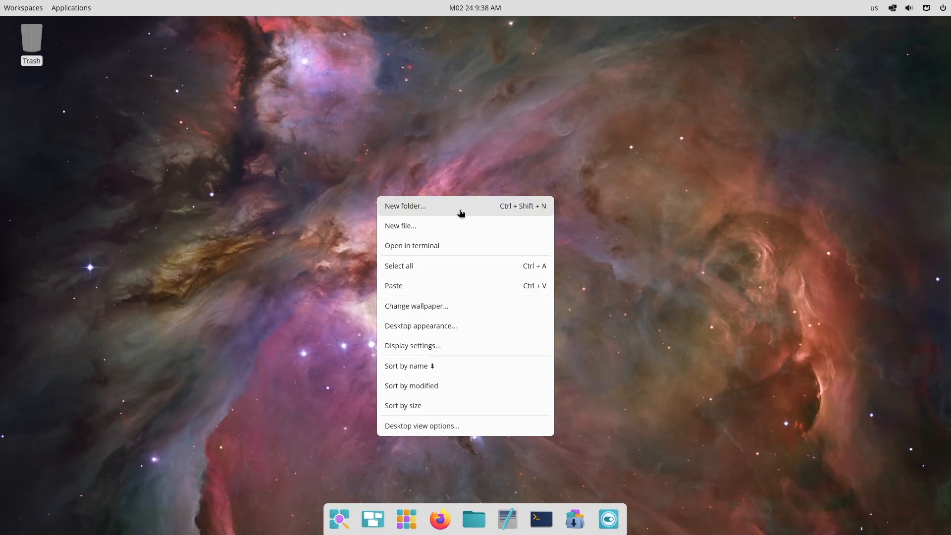